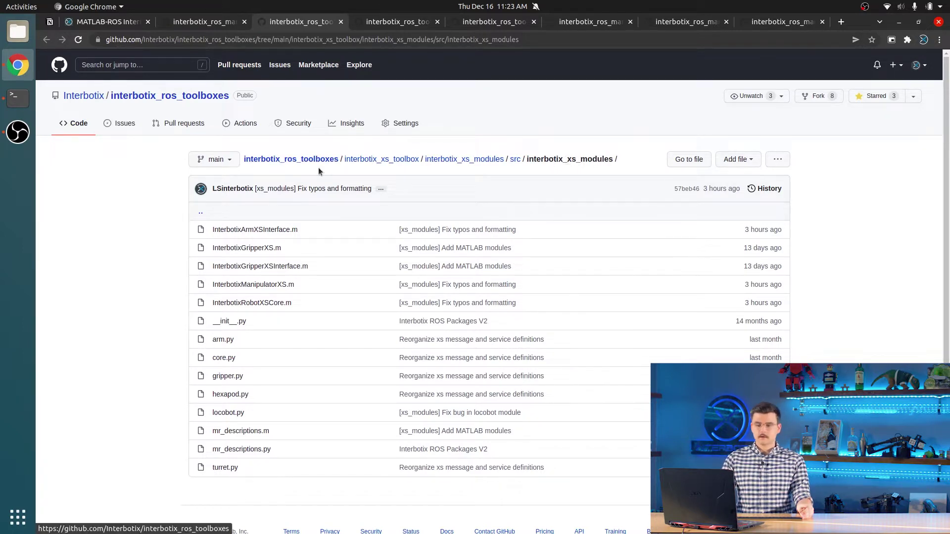
# Highlight the mr_descriptions.m, InterbotixRobotXSCore.m, gripper and arm interface file names in the listing.
pyautogui.doubleClick(236, 430)
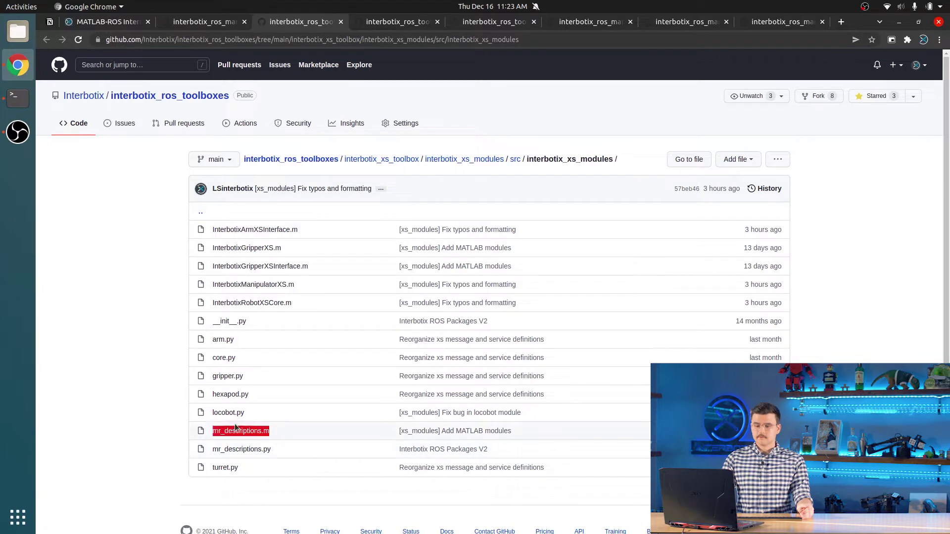
pyautogui.moveTo(293, 303); pyautogui.dragTo(241, 303)
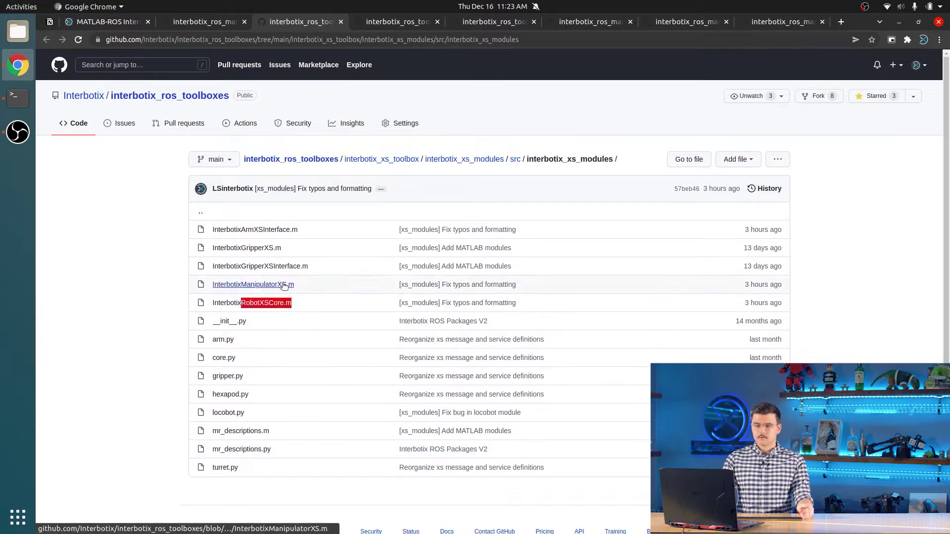
pyautogui.moveTo(303, 286); pyautogui.dragTo(241, 286)
pyautogui.moveTo(309, 268); pyautogui.dragTo(239, 266)
pyautogui.moveTo(287, 248); pyautogui.dragTo(241, 247)
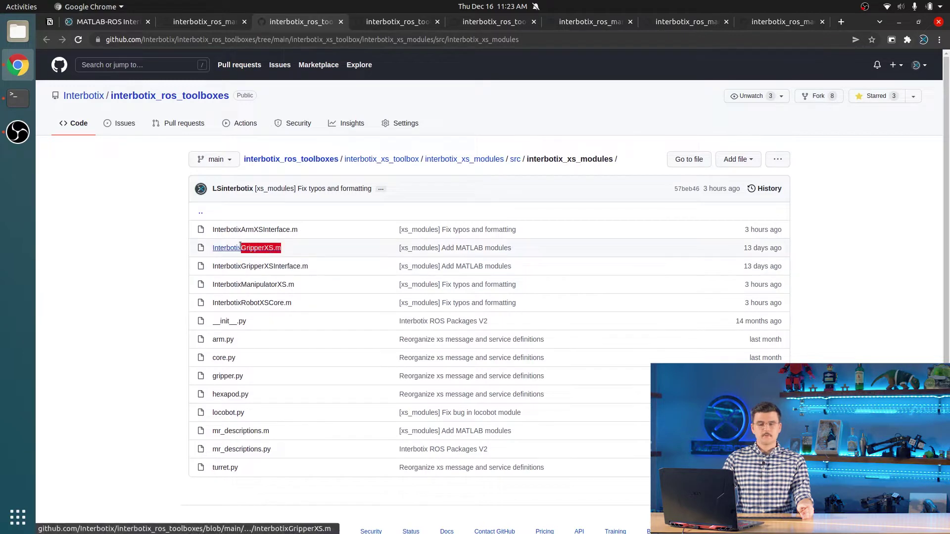
pyautogui.moveTo(314, 232); pyautogui.dragTo(241, 229)
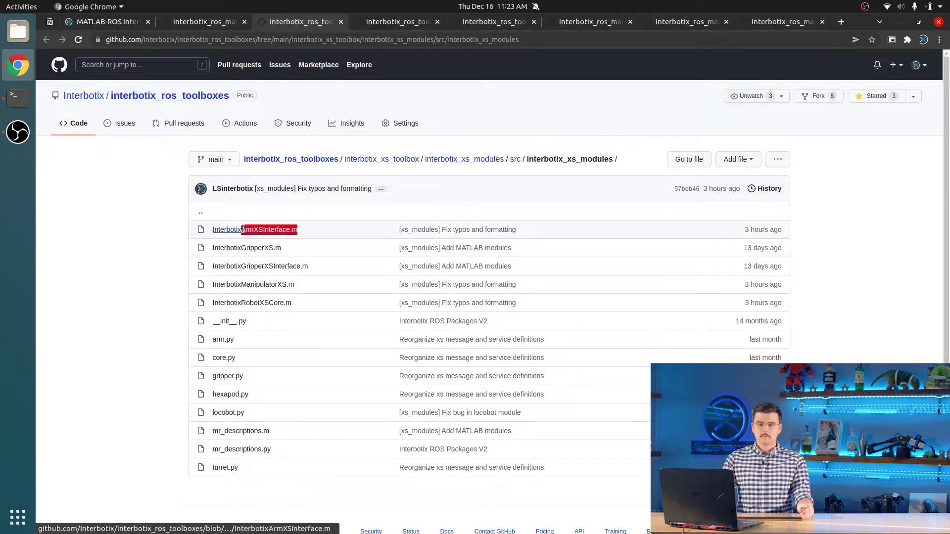
pyautogui.click(108, 270)
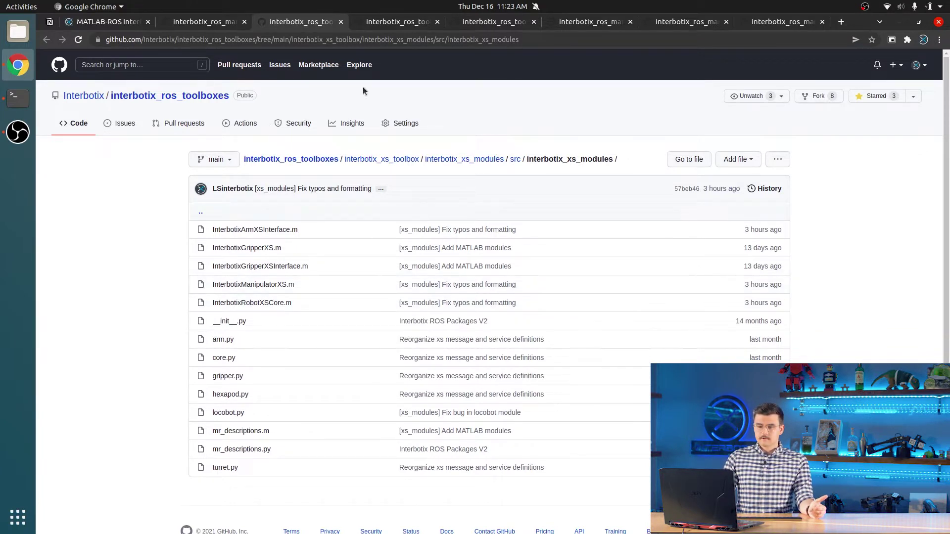
# Open InterbotixManipulatorXS.m and mark its core, arm and gripper interface classes on lines 77–87.
pyautogui.click(291, 285)
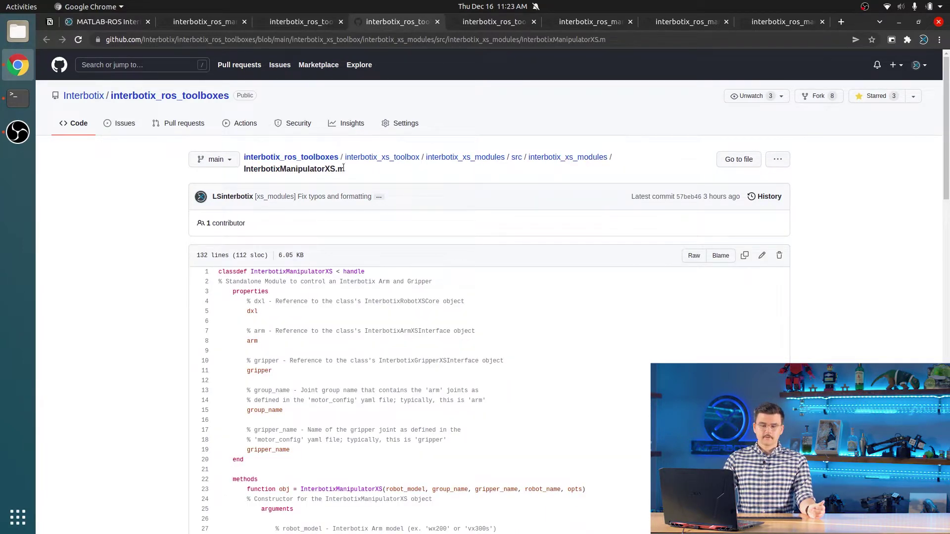
pyautogui.scroll(-5, 537, 351)
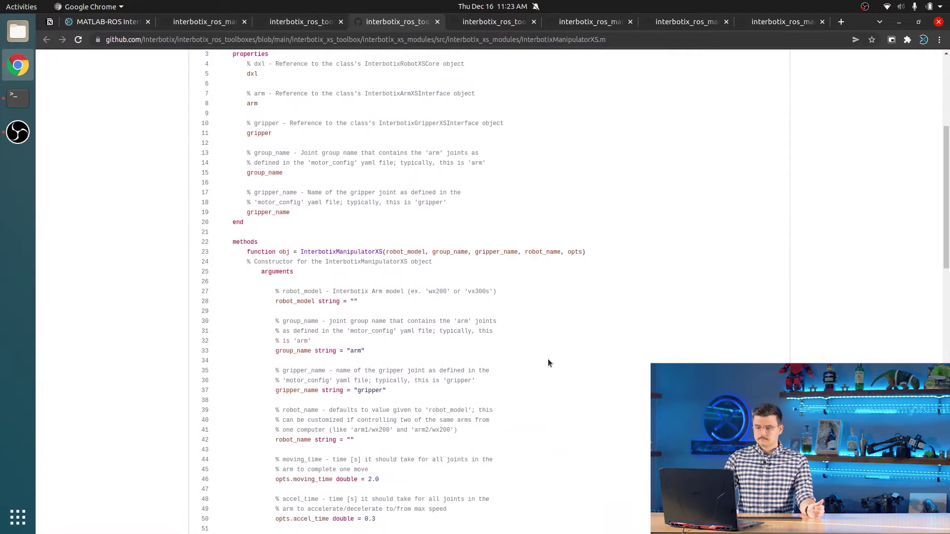
pyautogui.scroll(-12, 548, 360)
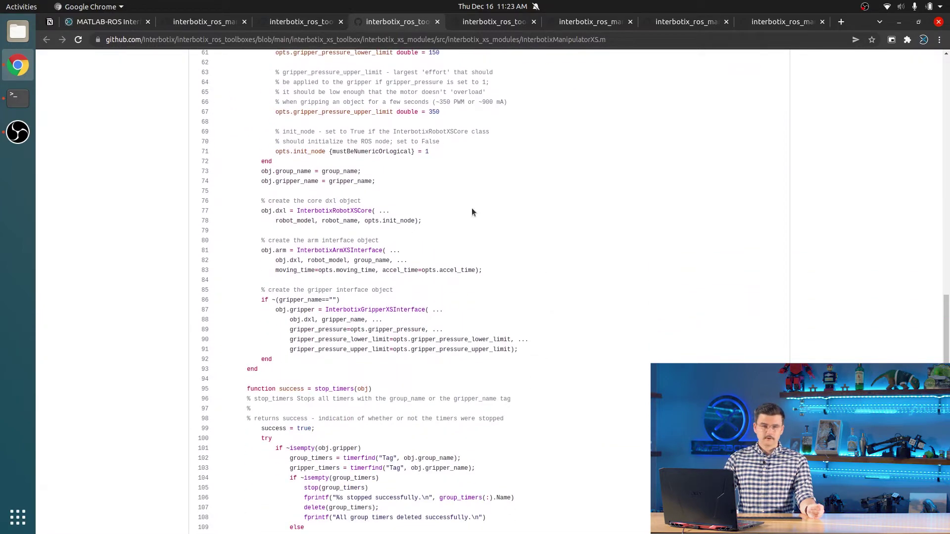
pyautogui.doubleClick(317, 212)
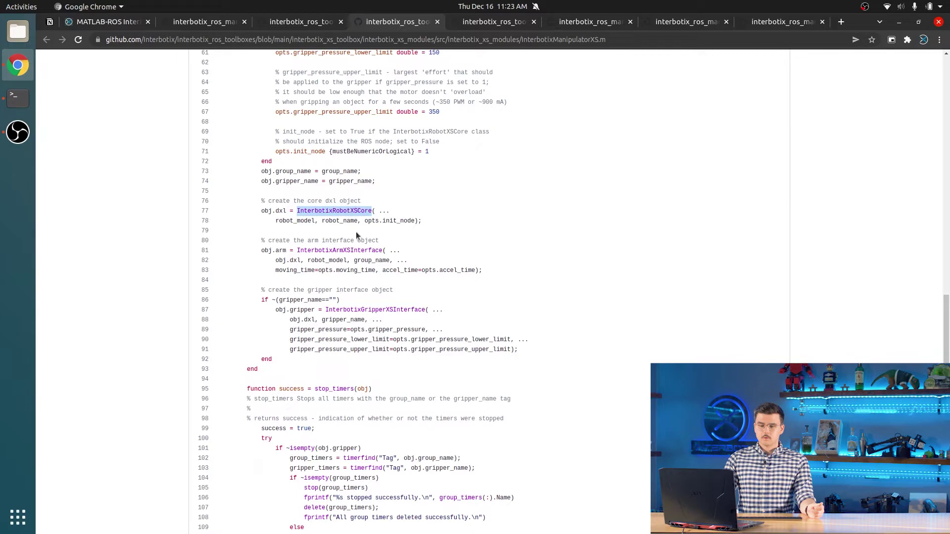
pyautogui.doubleClick(339, 251)
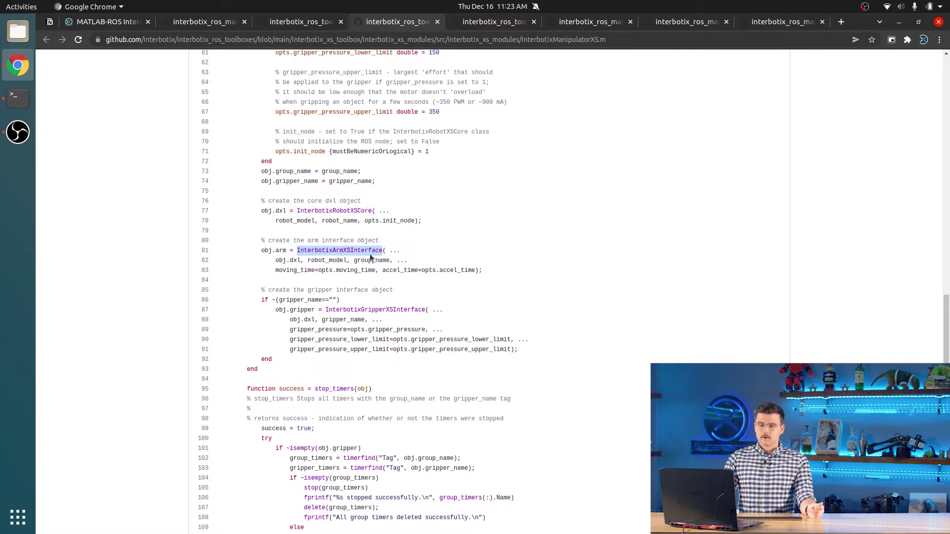
pyautogui.doubleClick(384, 310)
pyautogui.click(608, 296)
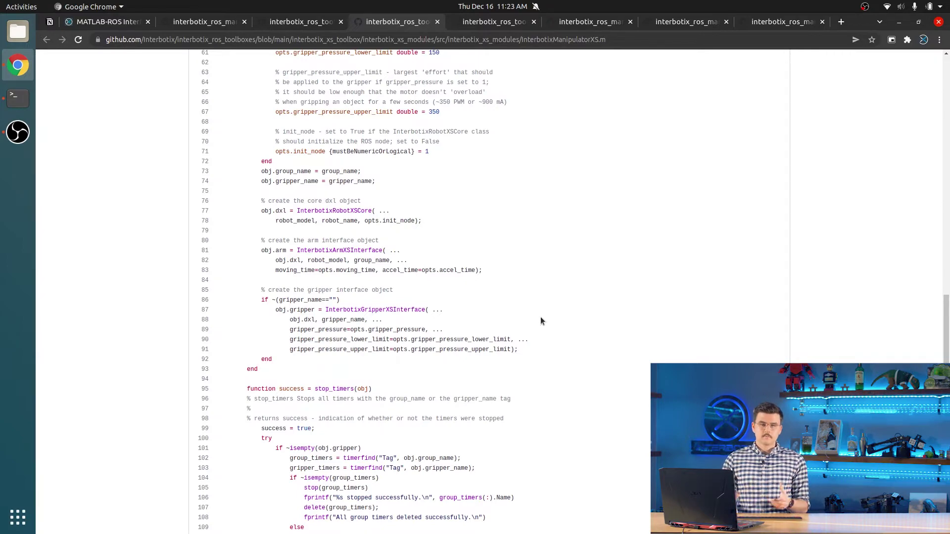
pyautogui.scroll(15, 540, 317)
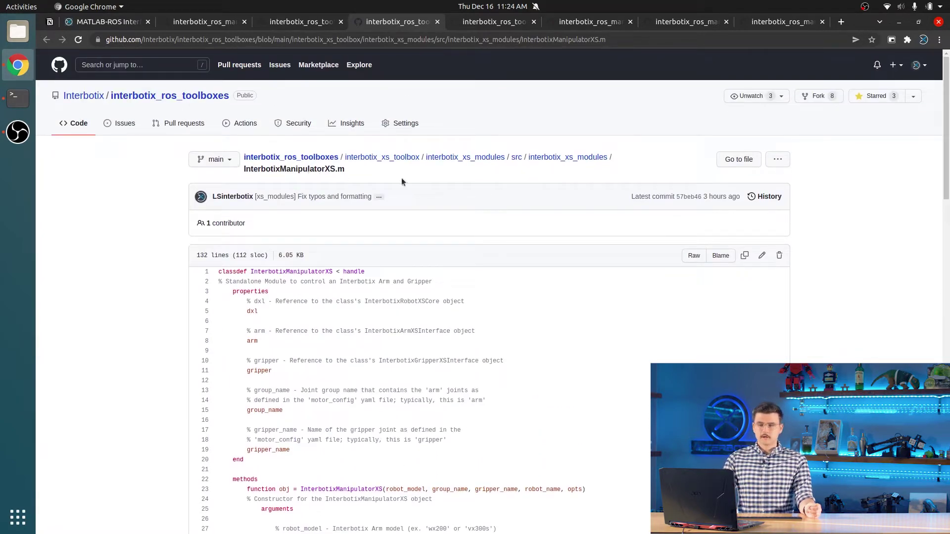
# Switch to the InterbotixArmXSInterface.m tab and scroll through its constructor code.
pyautogui.click(498, 23)
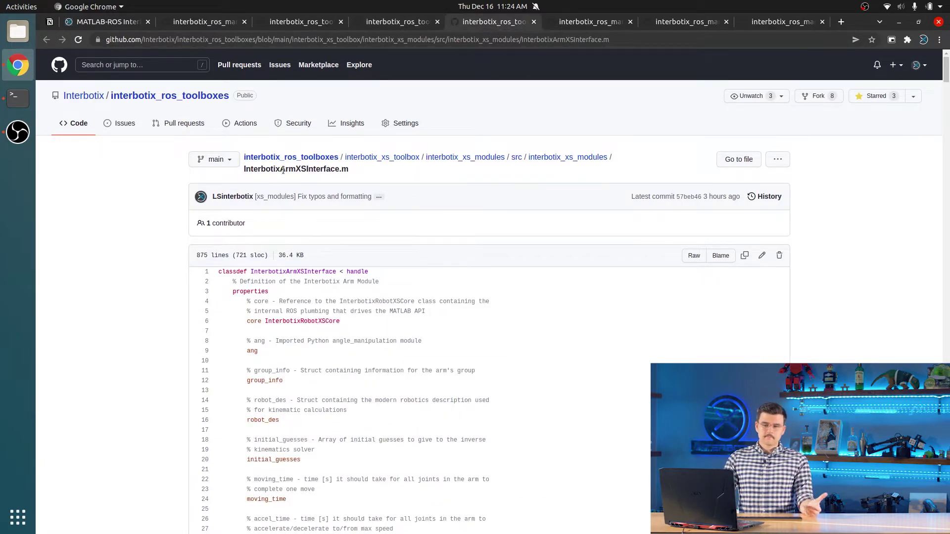
pyautogui.scroll(-9, 550, 334)
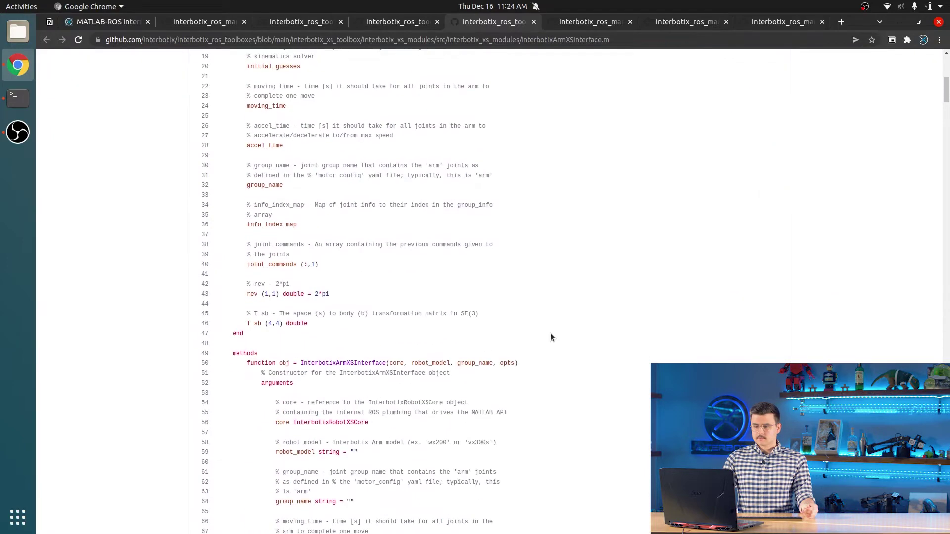
pyautogui.scroll(-6, 551, 335)
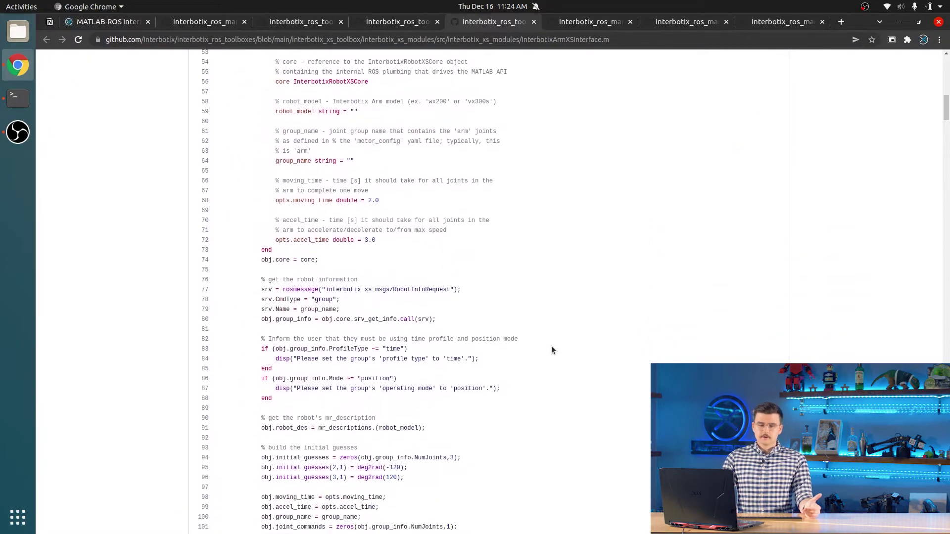
pyautogui.scroll(-1, 585, 333)
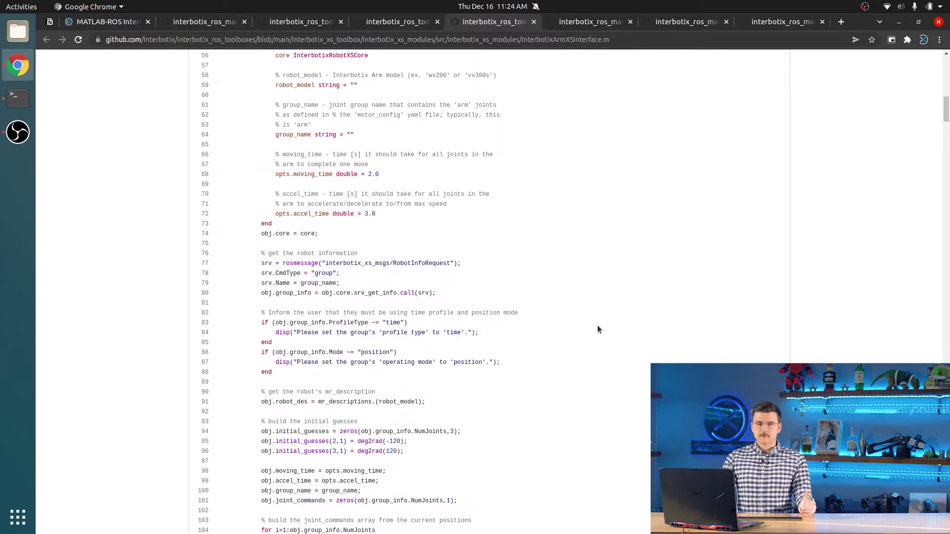
pyautogui.scroll(-1, 597, 325)
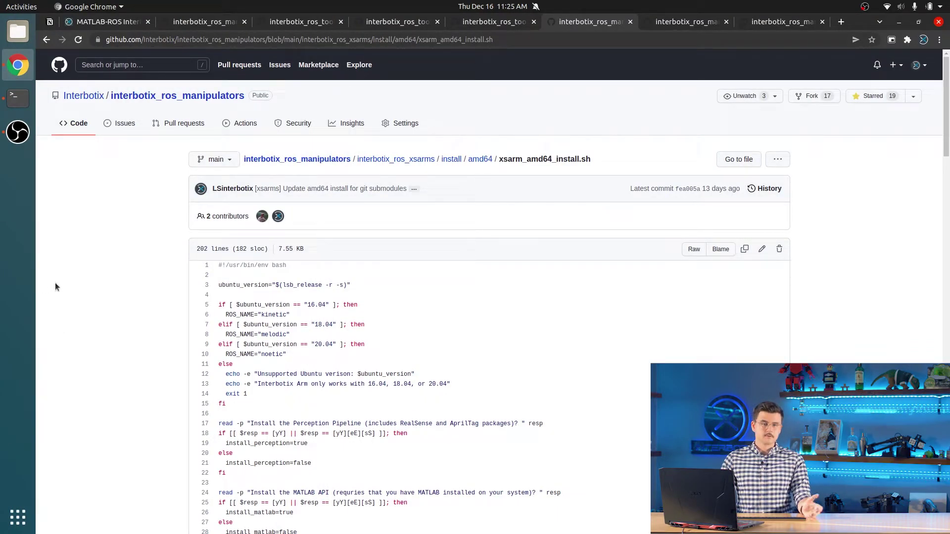
# Find each install_matlab occurrence in xsarm_amd64_install.sh, starting from line 26.
pyautogui.scroll(-1, 599, 272)
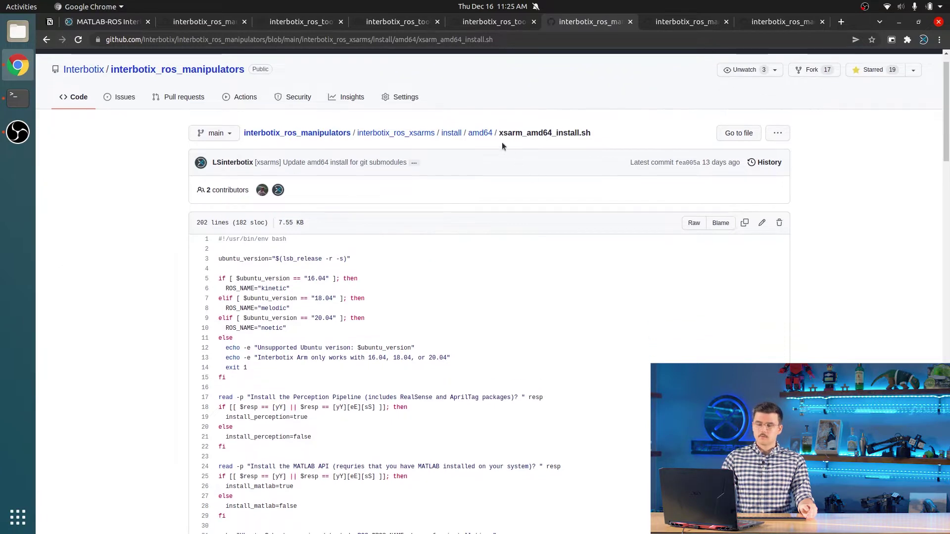
pyautogui.scroll(-1, 585, 313)
pyautogui.scroll(-7, 585, 312)
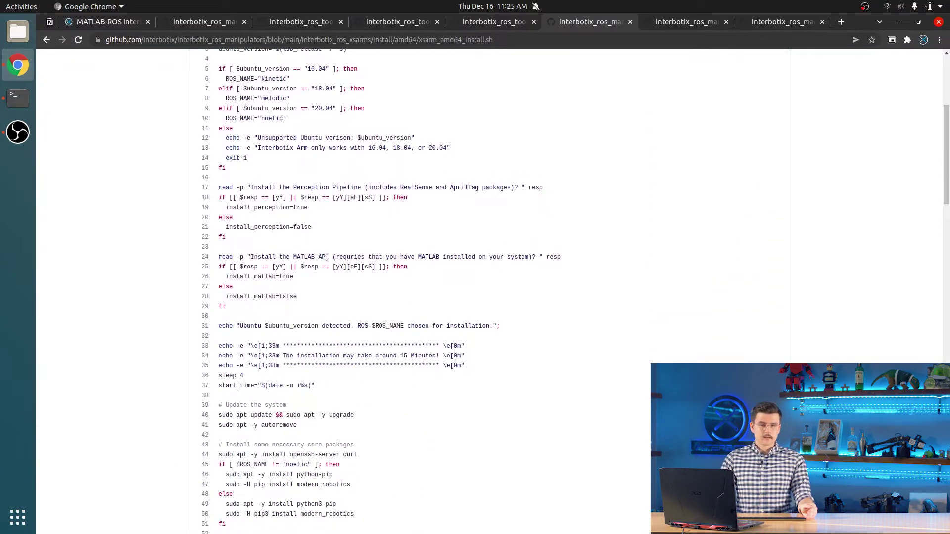
pyautogui.doubleClick(276, 276)
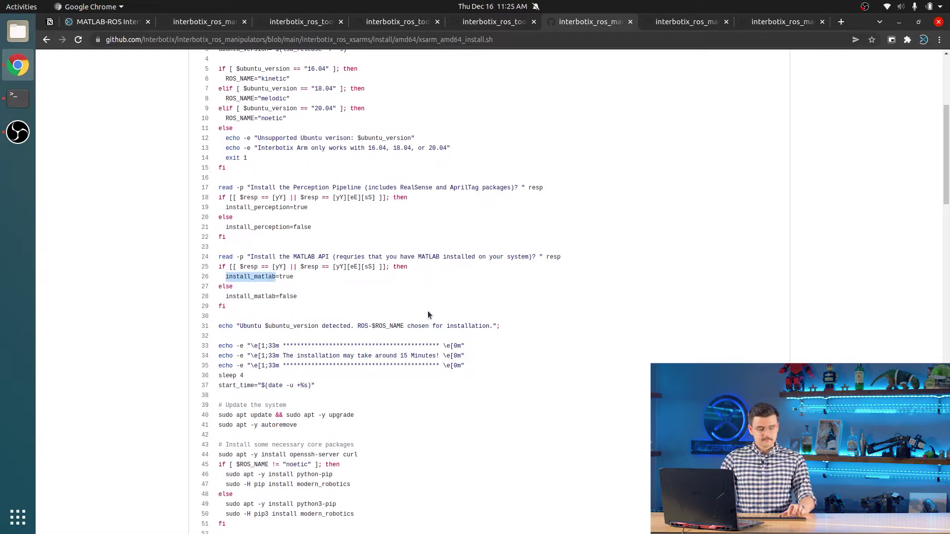
pyautogui.hotkey('ctrl', 'f')
pyautogui.press('Return')
pyautogui.press('Return')
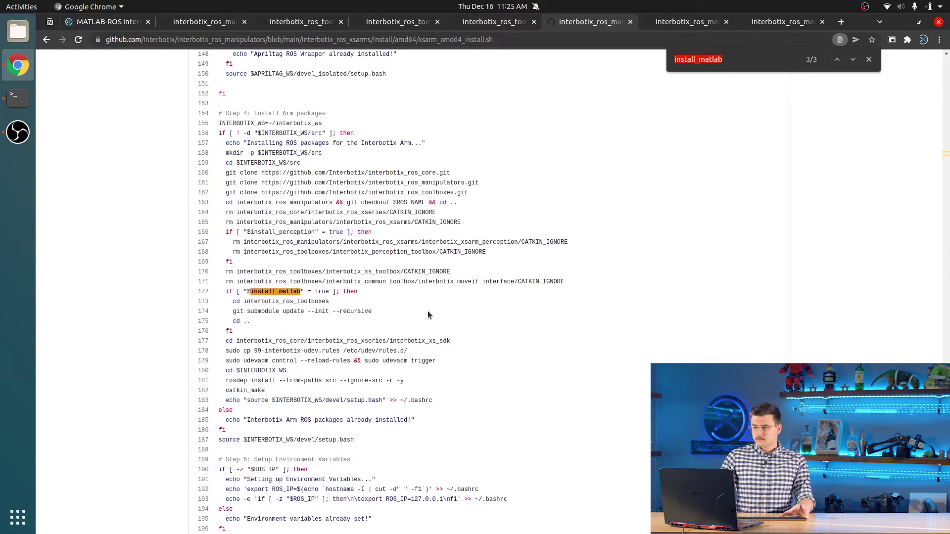
pyautogui.press('Escape')
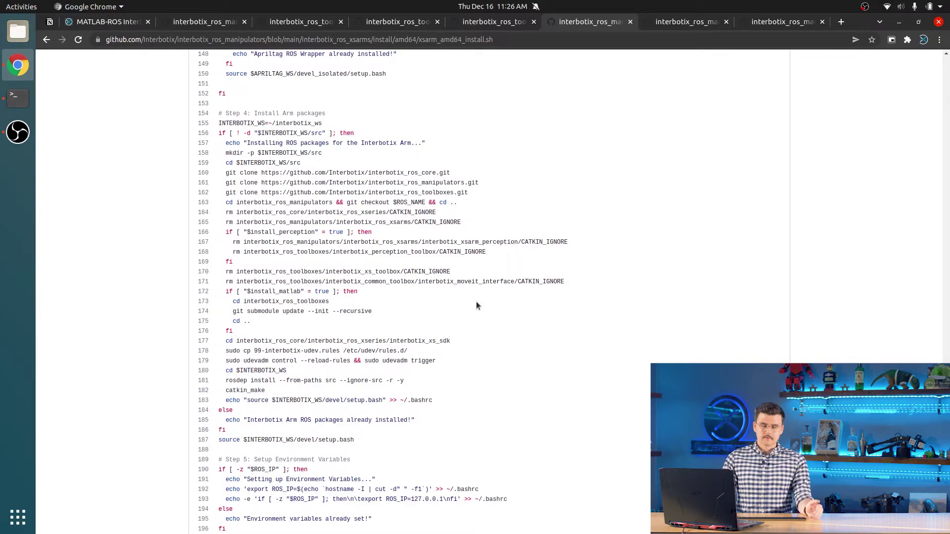
pyautogui.scroll(20, 526, 334)
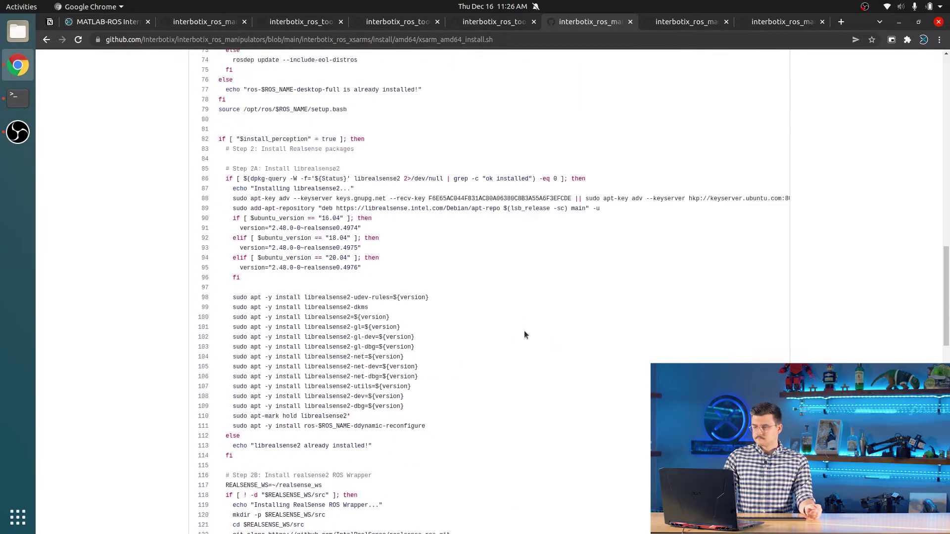
pyautogui.hotkey('ctrl', 'Tab')
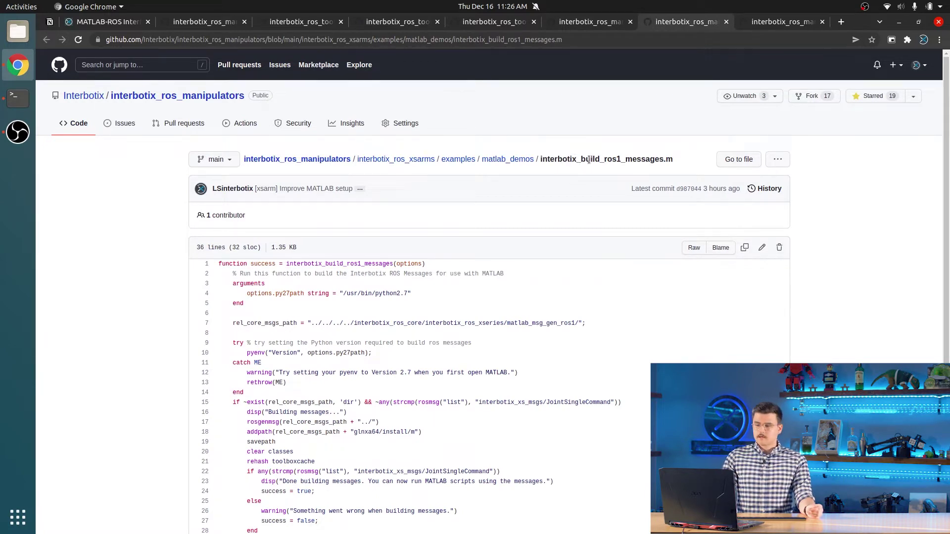
pyautogui.moveTo(581, 160); pyautogui.dragTo(660, 157)
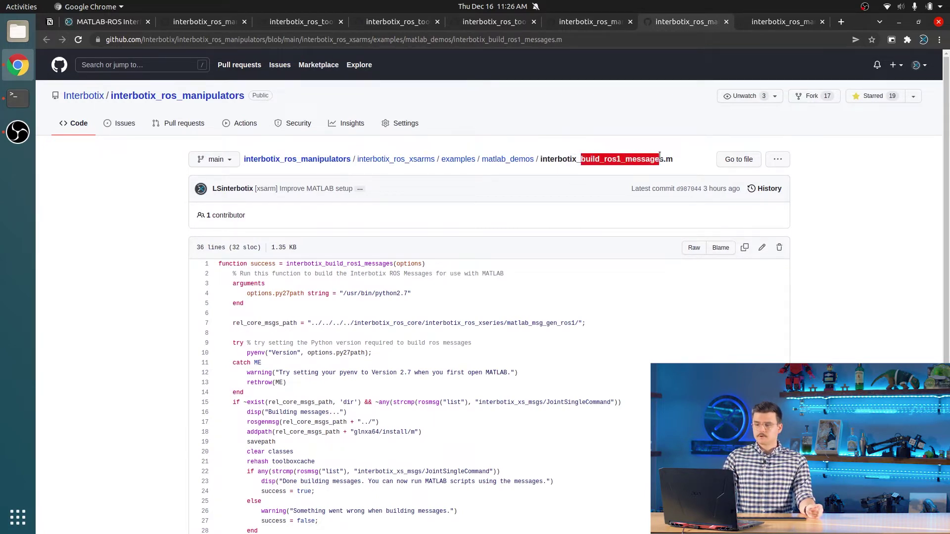
pyautogui.click(696, 160)
pyautogui.scroll(-3, 681, 337)
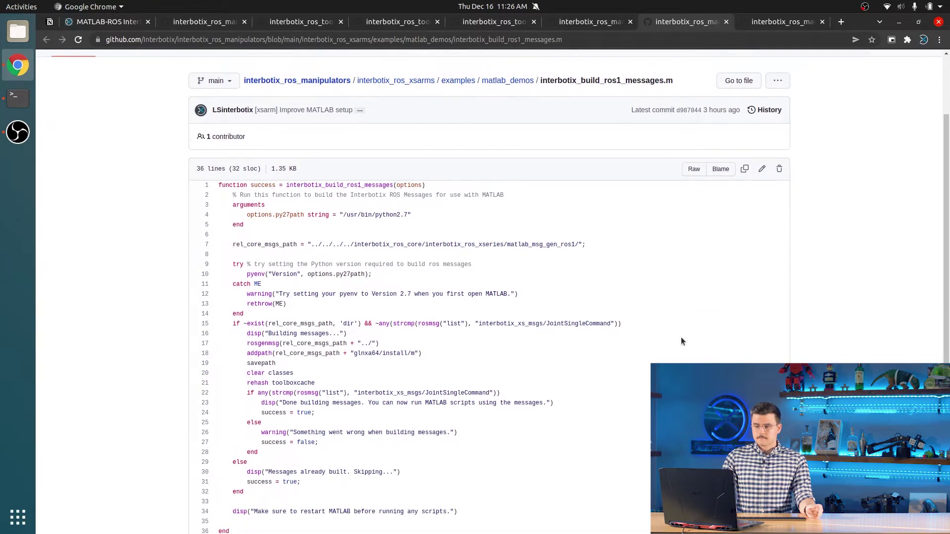
pyautogui.scroll(-3, 681, 342)
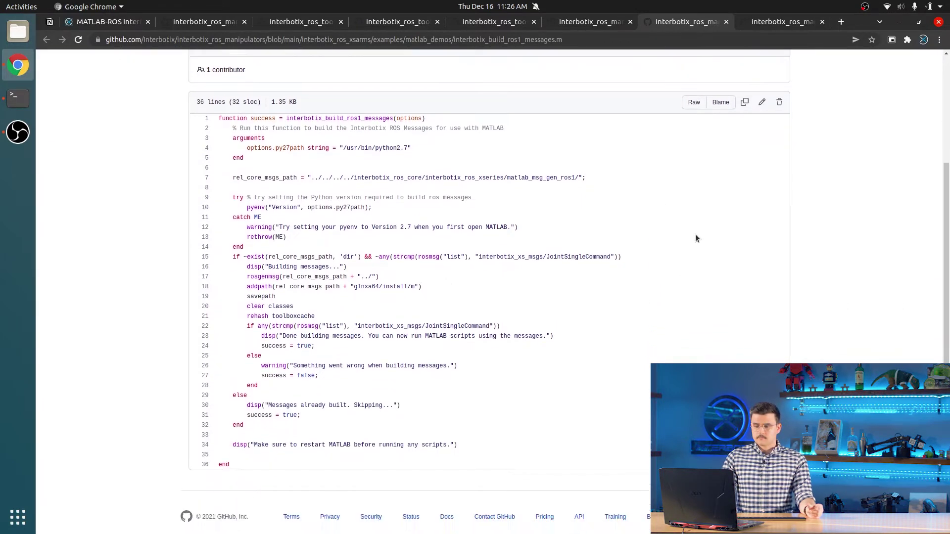
pyautogui.scroll(1, 696, 239)
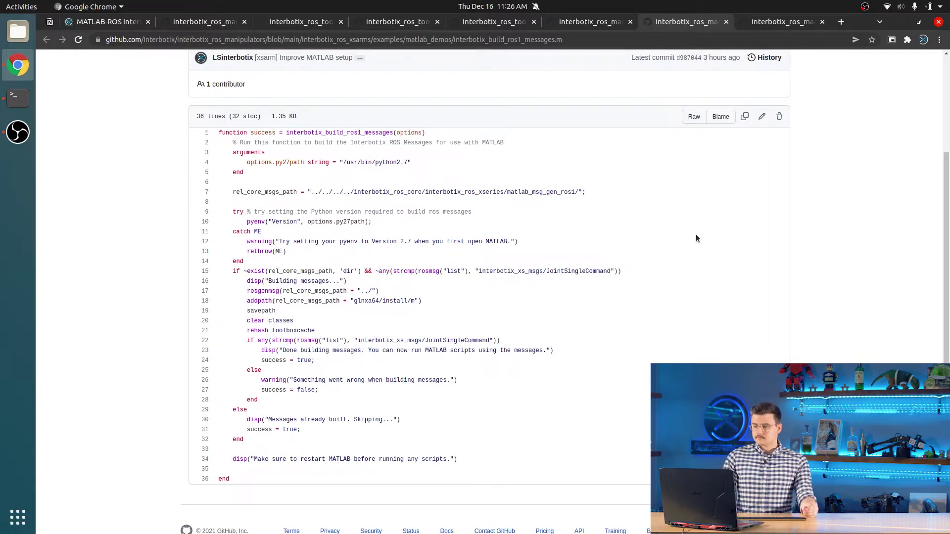
pyautogui.doubleClick(312, 133)
pyautogui.click(450, 192)
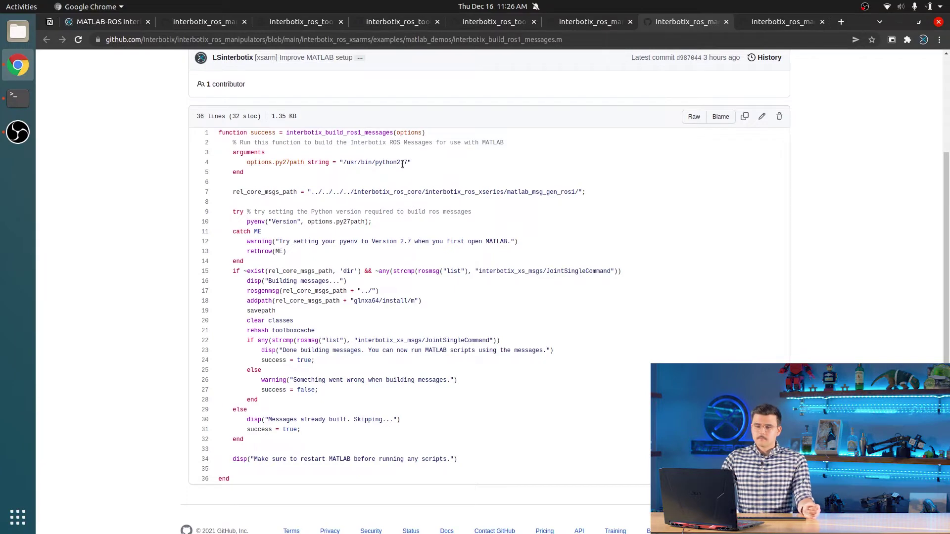
pyautogui.doubleClick(408, 133)
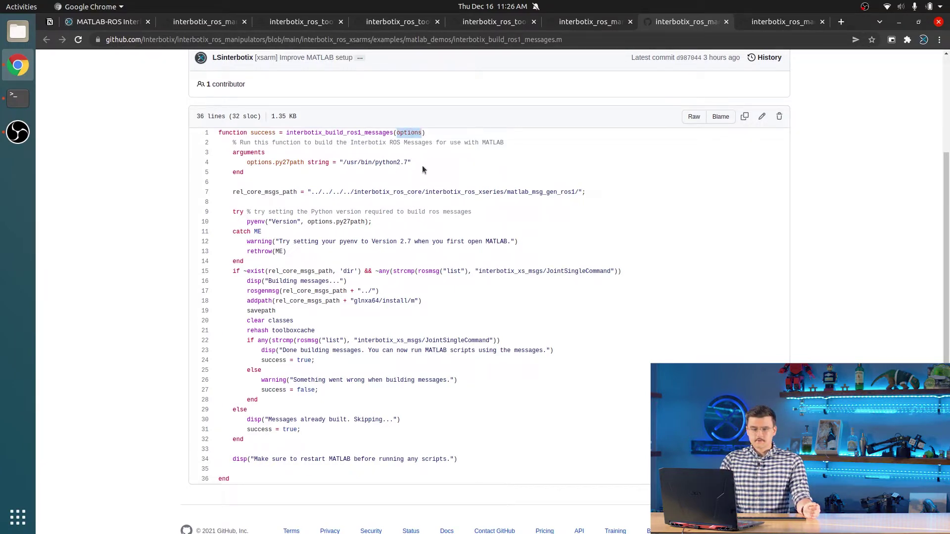
pyautogui.click(443, 167)
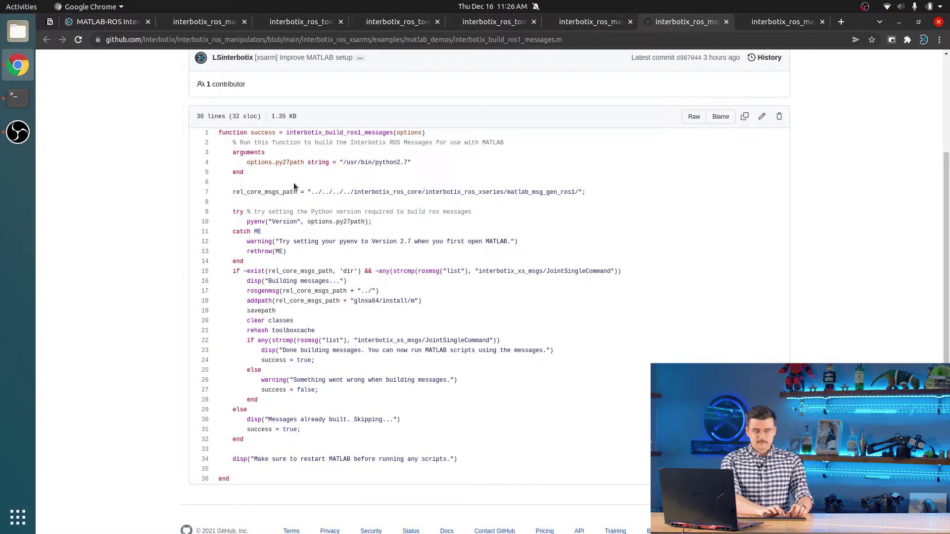
pyautogui.hotkey('ctrl', 'alt', 't')
# Check the Python 2.7 location with 'which python2.7' in a centred terminal.
pyautogui.moveTo(230, 55); pyautogui.dragTo(603, 218)
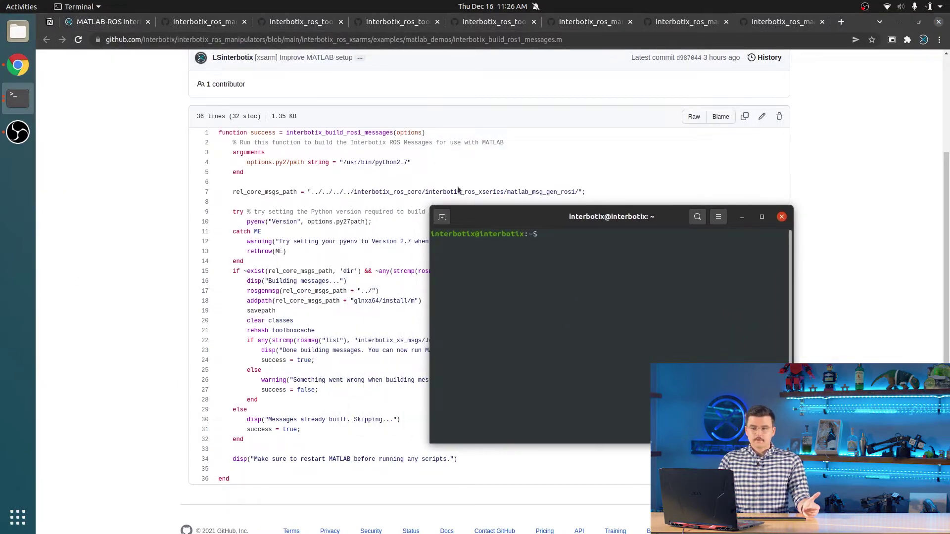
pyautogui.write('which python')
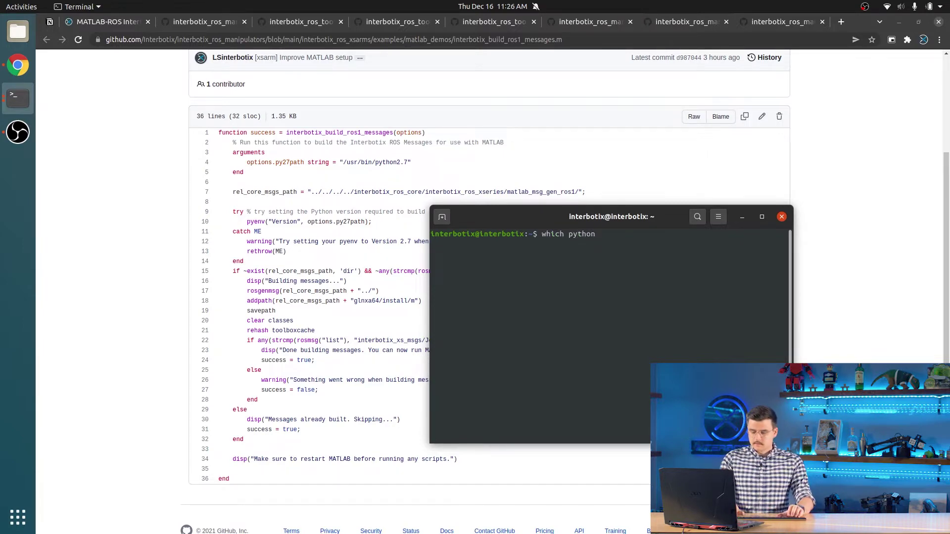
pyautogui.write('2.7')
pyautogui.press('Return')
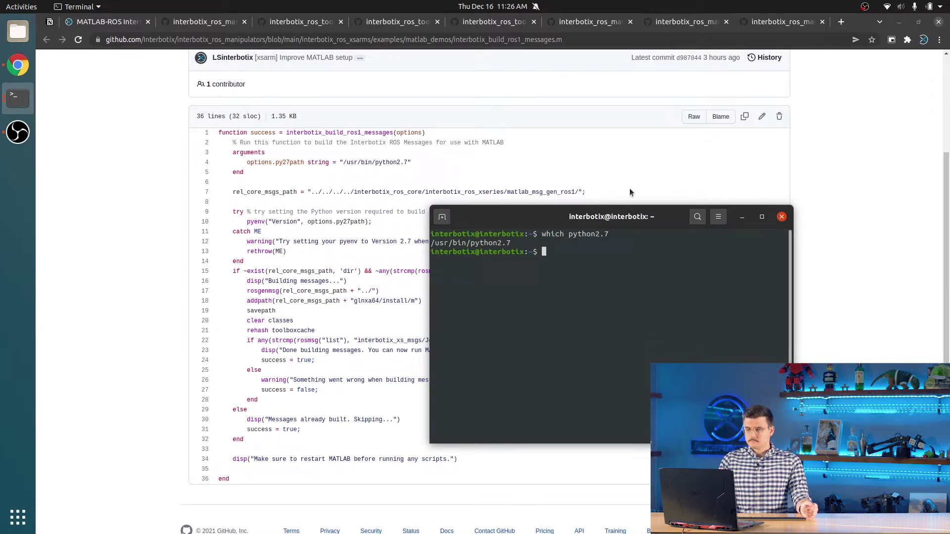
# Return to the browser on the interbotix_matlab_ros_setup.m page.
pyautogui.click(824, 178)
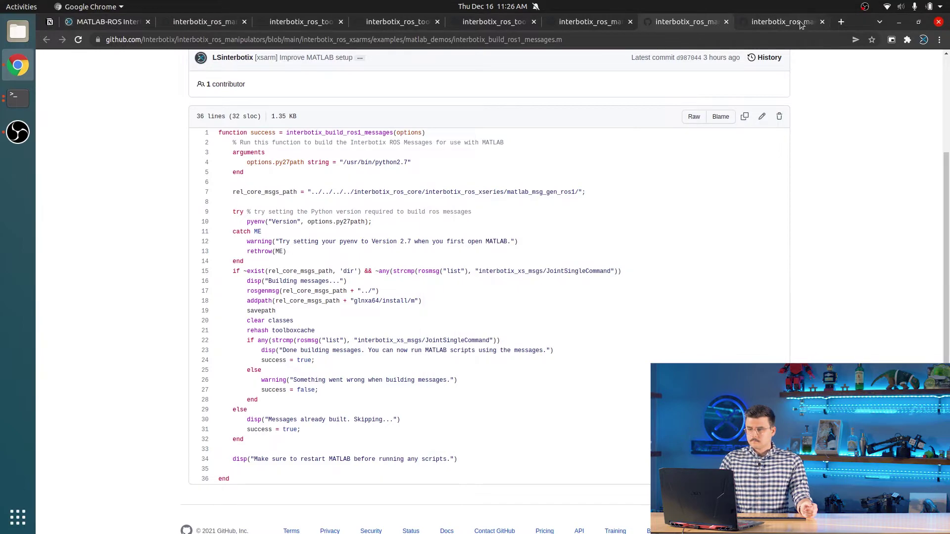
pyautogui.click(780, 22)
pyautogui.scroll(-1, 524, 236)
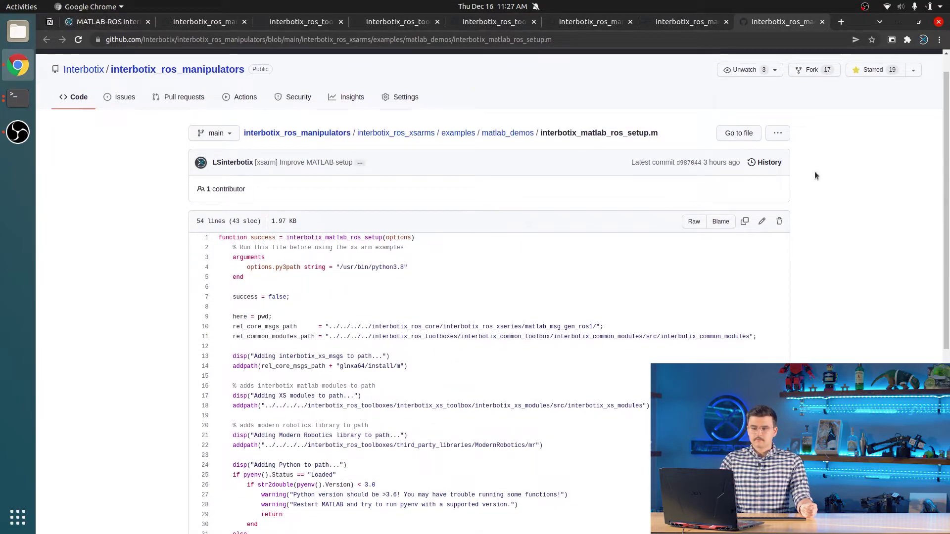
# Scroll through interbotix_matlab_ros_setup.m down to line 54.
pyautogui.scroll(-2, 838, 178)
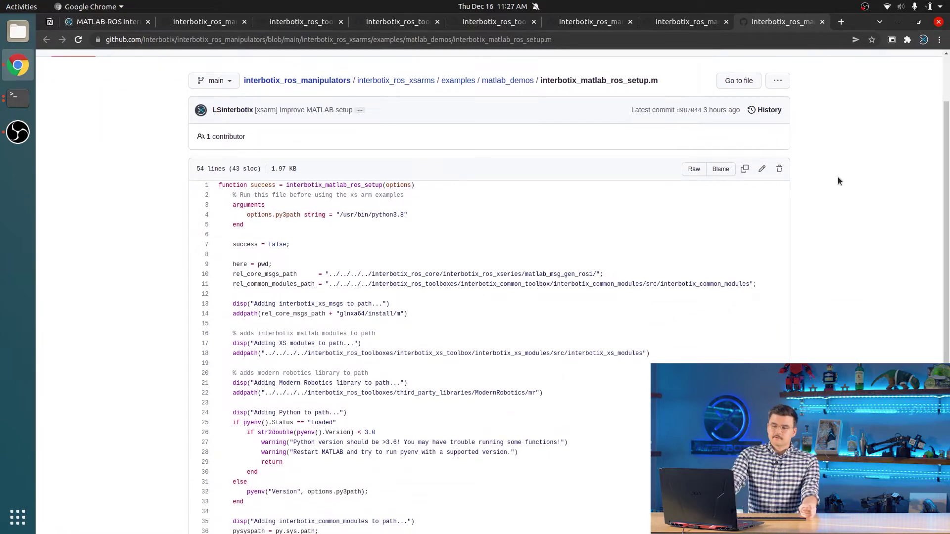
pyautogui.scroll(-1, 841, 183)
pyautogui.scroll(-1, 845, 185)
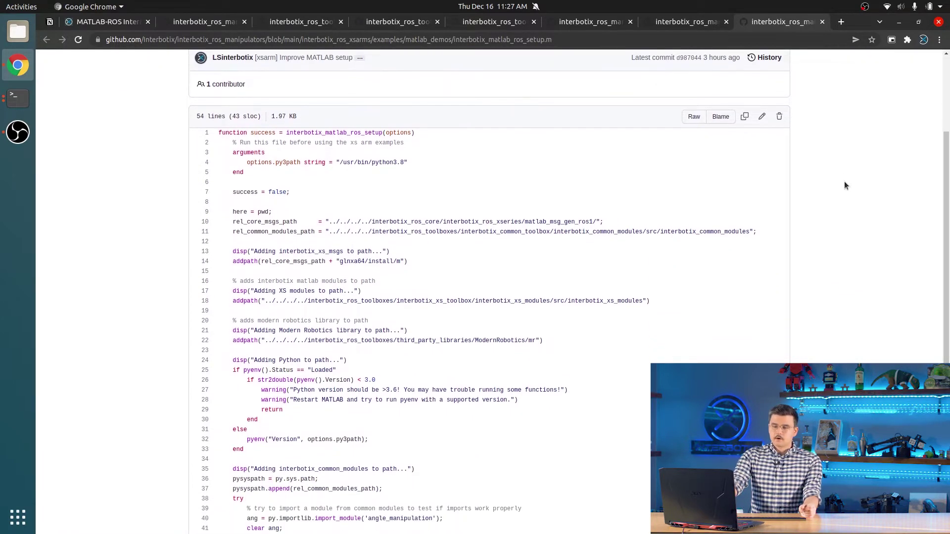
pyautogui.scroll(-1, 844, 185)
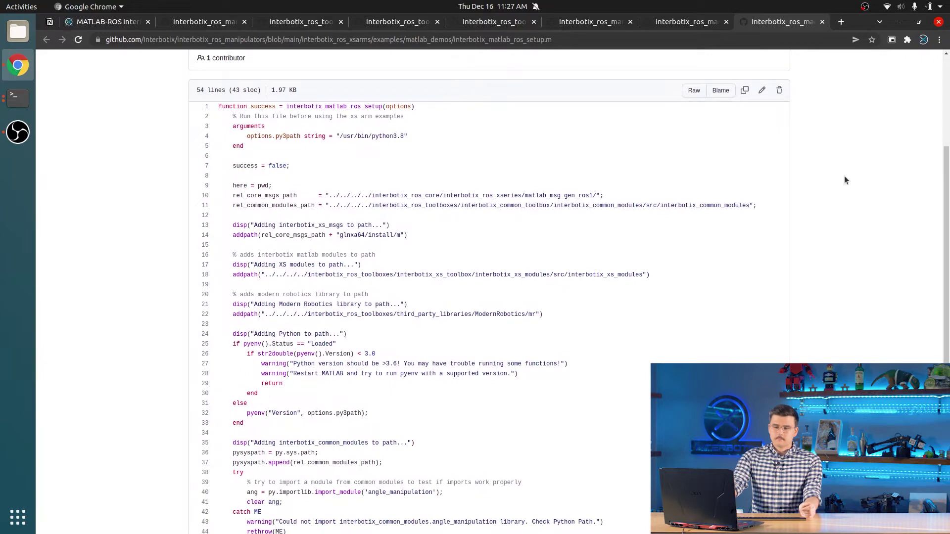
pyautogui.scroll(-3, 836, 185)
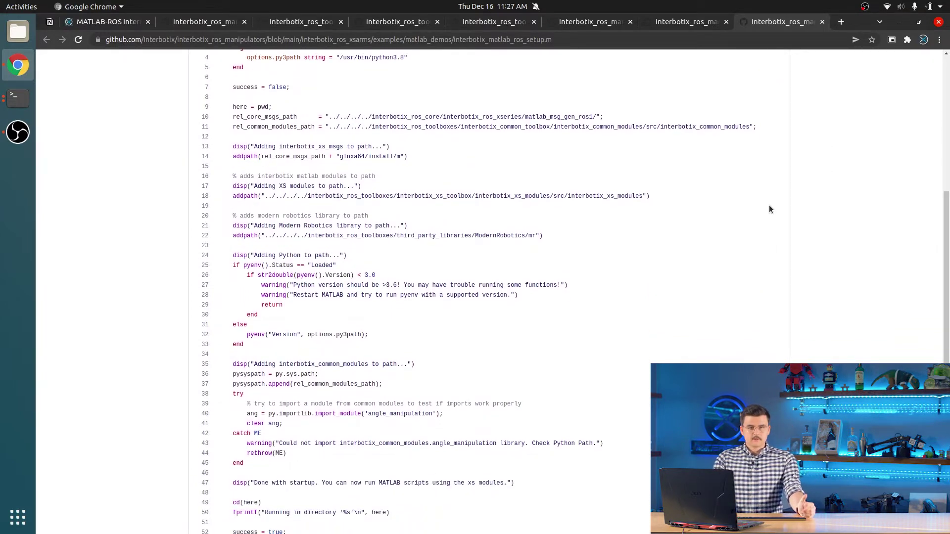
pyautogui.scroll(-2, 779, 203)
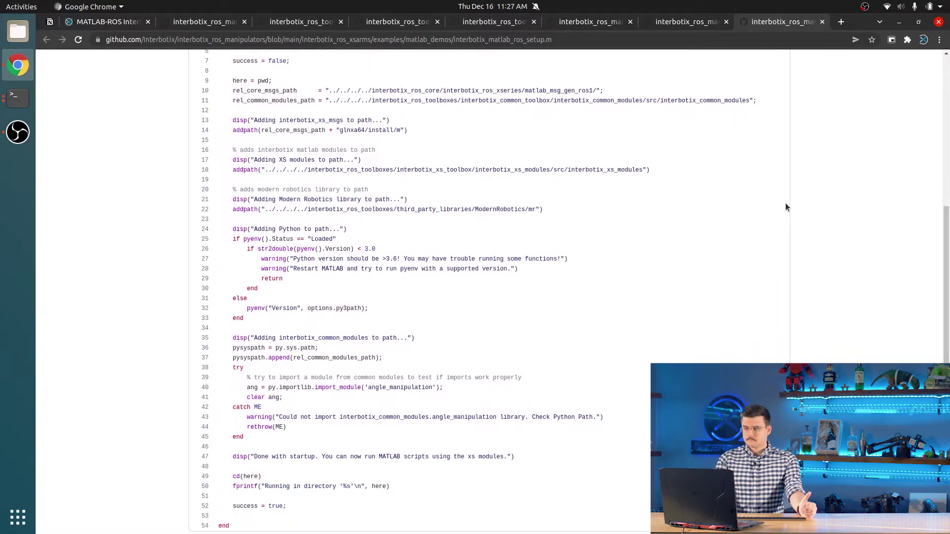
# Bring forward the terminal holding the ./matlab -nodesktop -nosplash command.
pyautogui.click(19, 99)
pyautogui.click(18, 100)
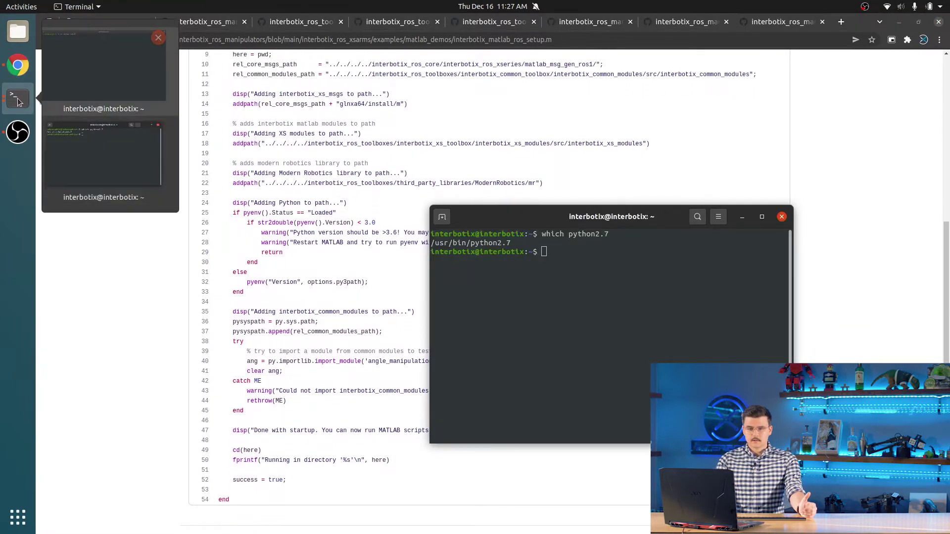
pyautogui.click(103, 91)
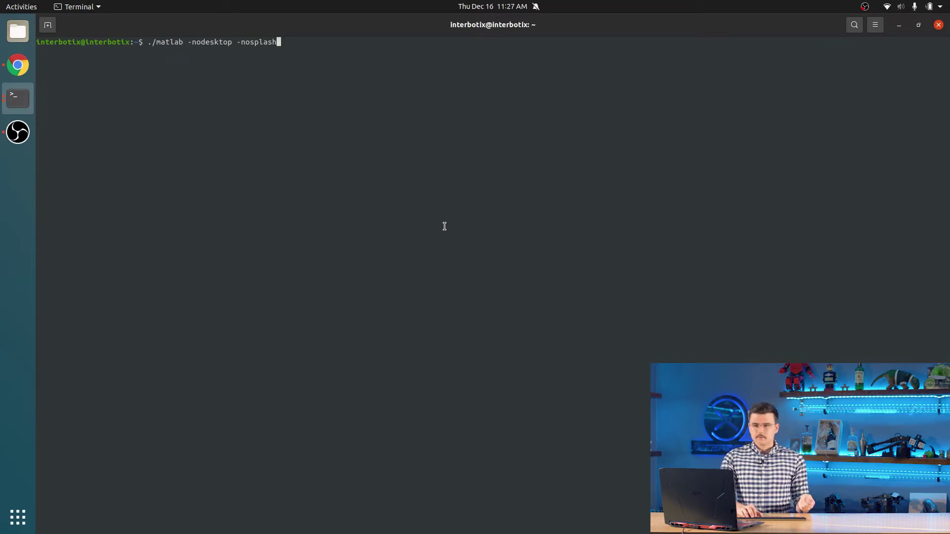
# Launch MATLAB with -nodesktop -nosplash and cd into interbotix_ros_xsarms/examples/matlab_demos.
pyautogui.press('Return')
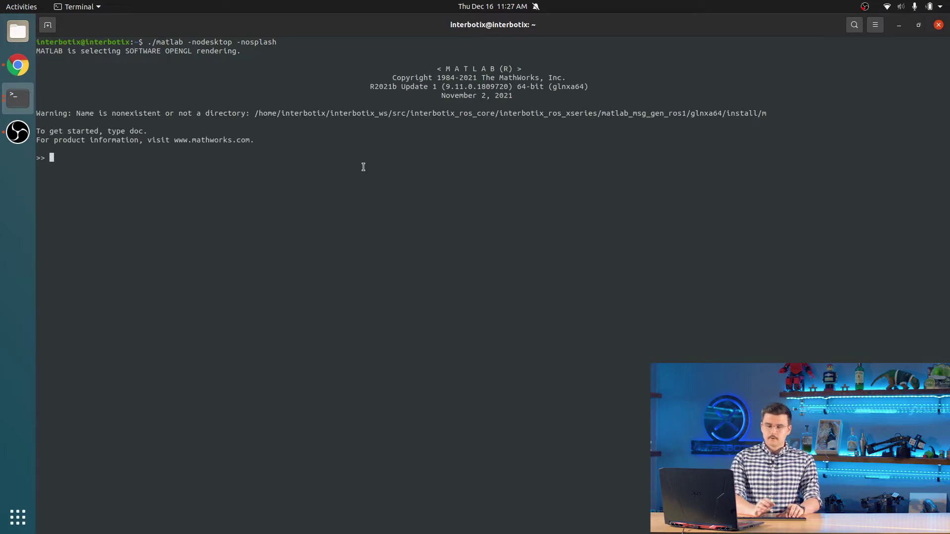
pyautogui.write('cd')
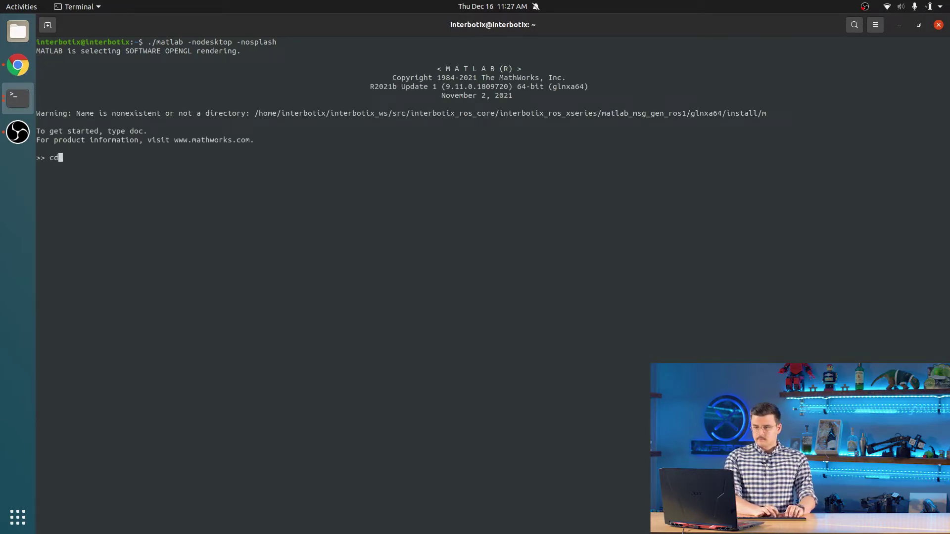
pyautogui.write(' interbotix_ws/src/')
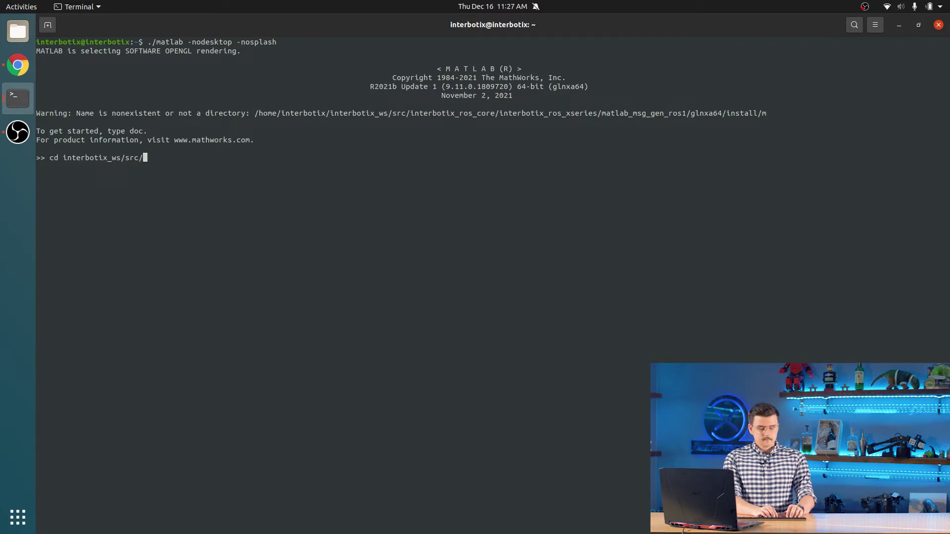
pyautogui.write('interbotix_ros_')
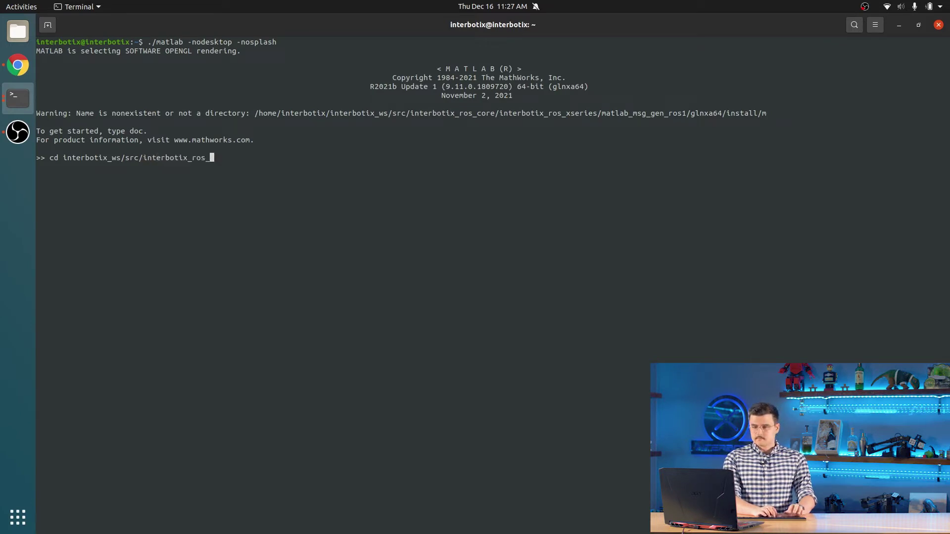
pyautogui.write('m')
pyautogui.press('Tab')
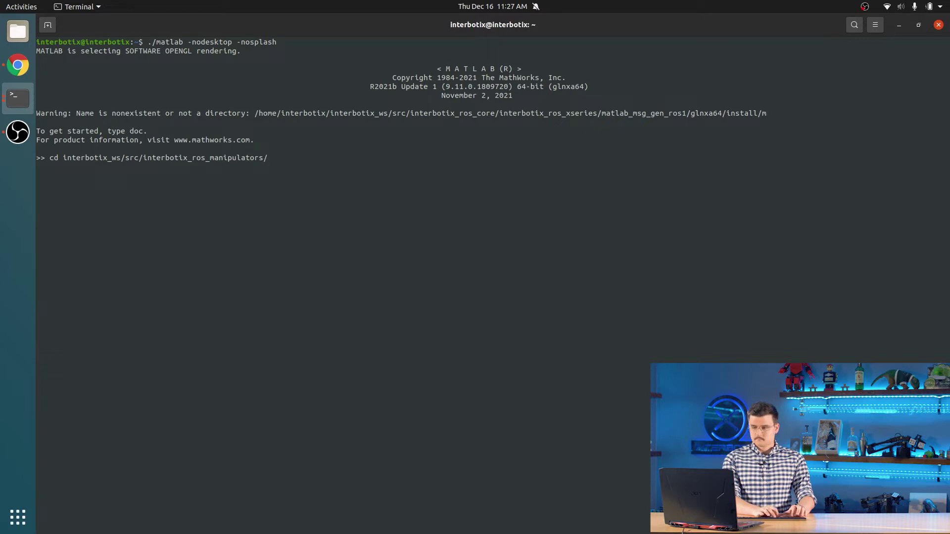
pyautogui.write('in')
pyautogui.press('Tab')
pyautogui.write('xs')
pyautogui.press('Tab')
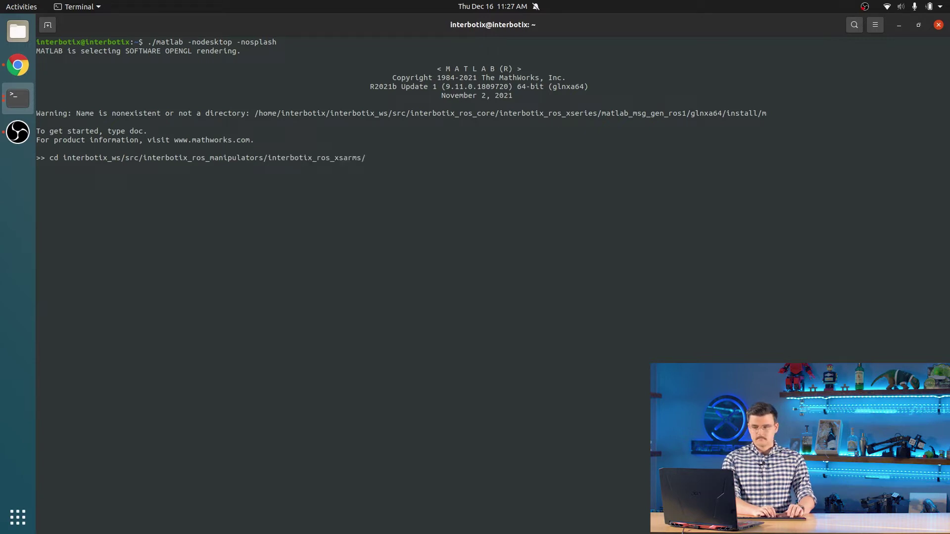
pyautogui.write('e')
pyautogui.press('Tab')
pyautogui.write('m')
pyautogui.press('Tab')
pyautogui.press('Return')
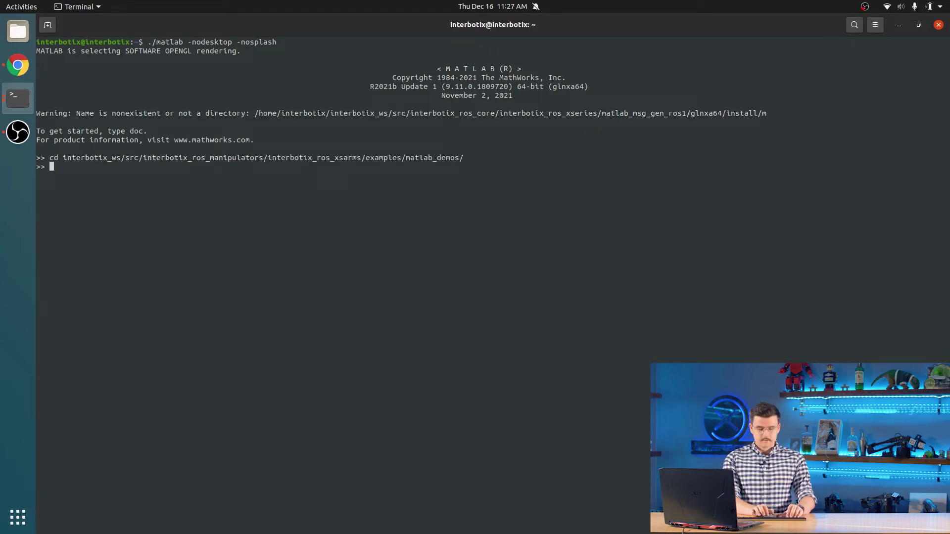
# List the matlab_demos files and run interbotix_build_ros1_messages until the build succeeds.
pyautogui.write('ls')
pyautogui.press('Return')
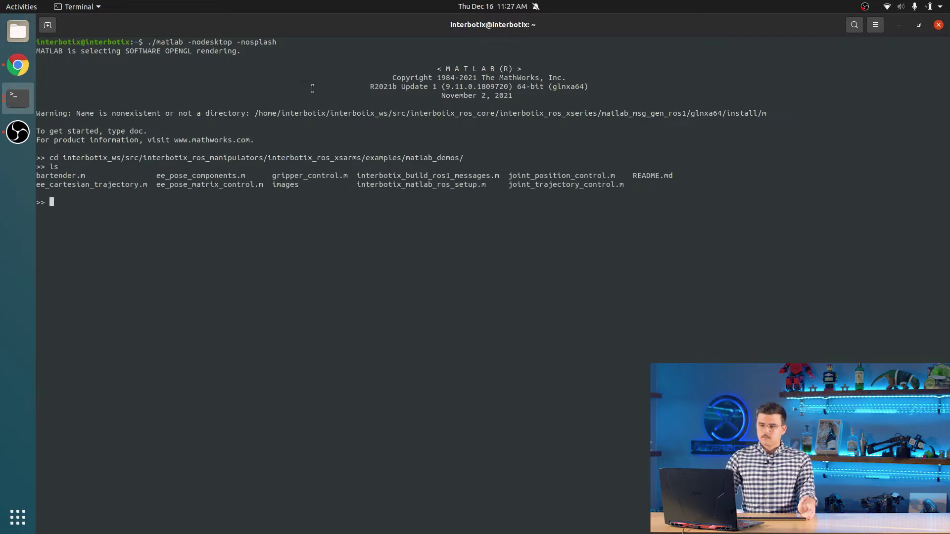
pyautogui.doubleClick(420, 177)
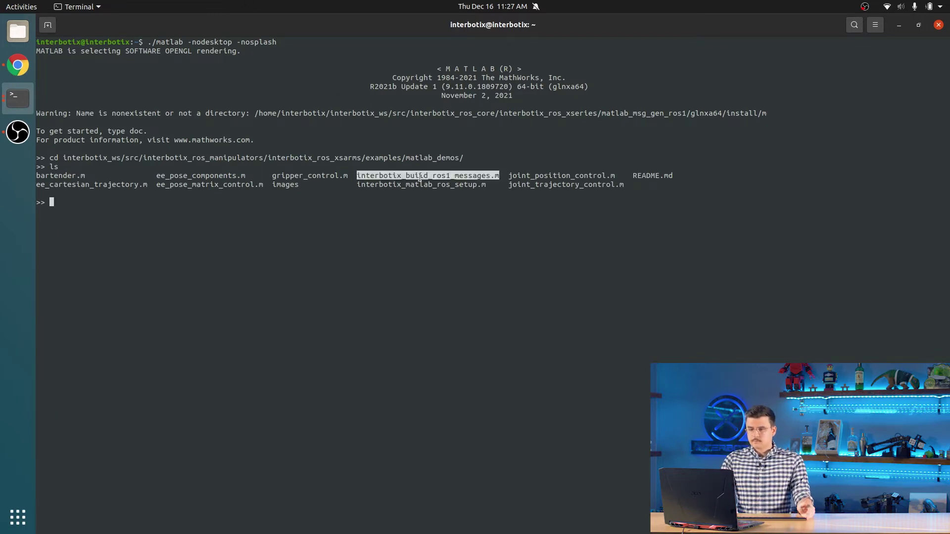
pyautogui.click(451, 209)
pyautogui.write('inte')
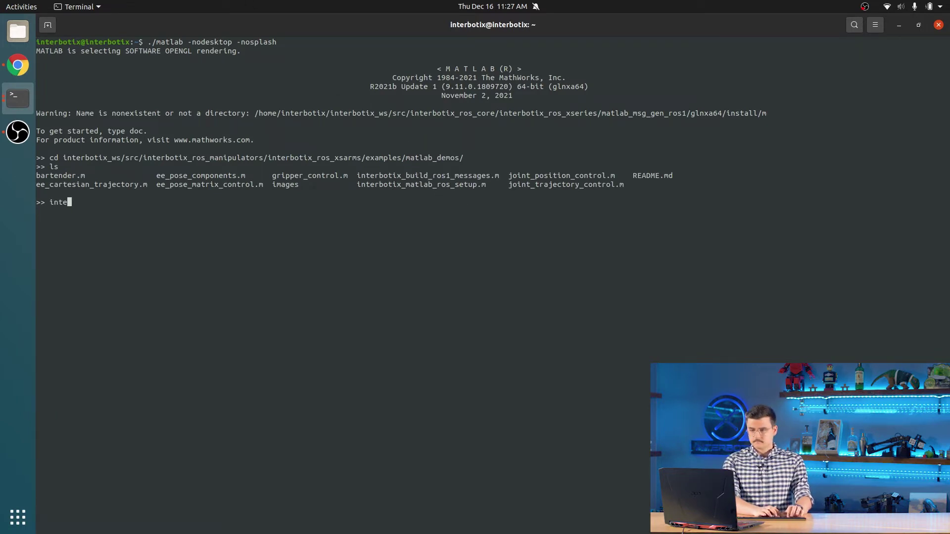
pyautogui.write('rbotix_b')
pyautogui.press('Tab')
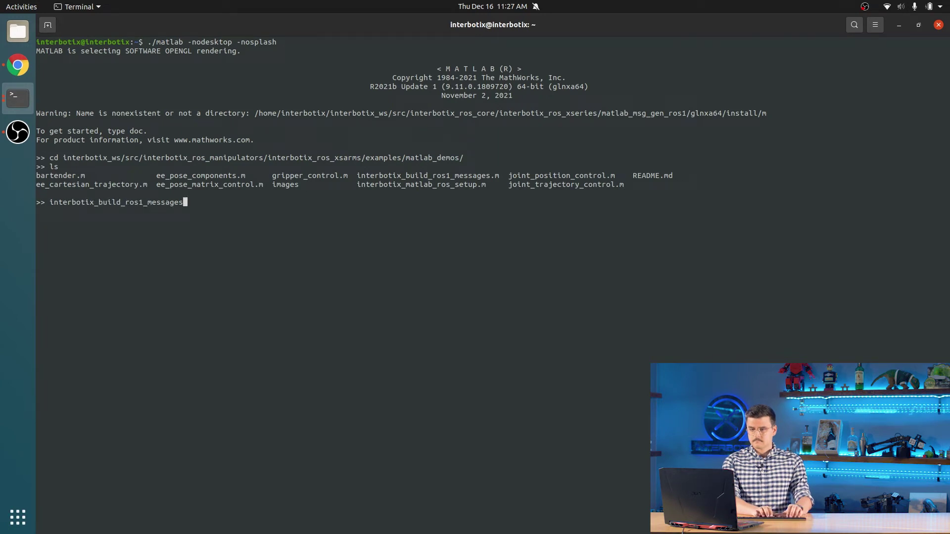
pyautogui.press('Return')
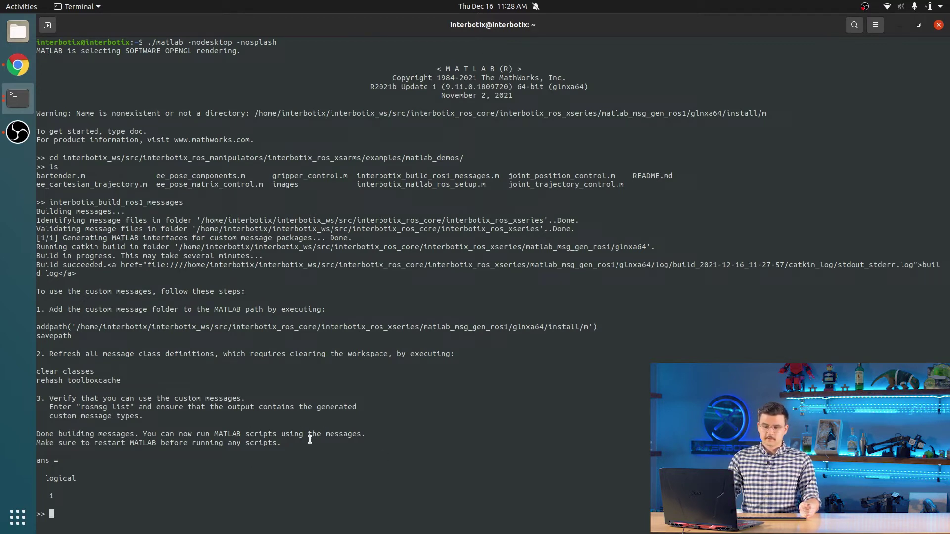
# Quit MATLAB with exit and recall the previous MATLAB launch command.
pyautogui.write('exit')
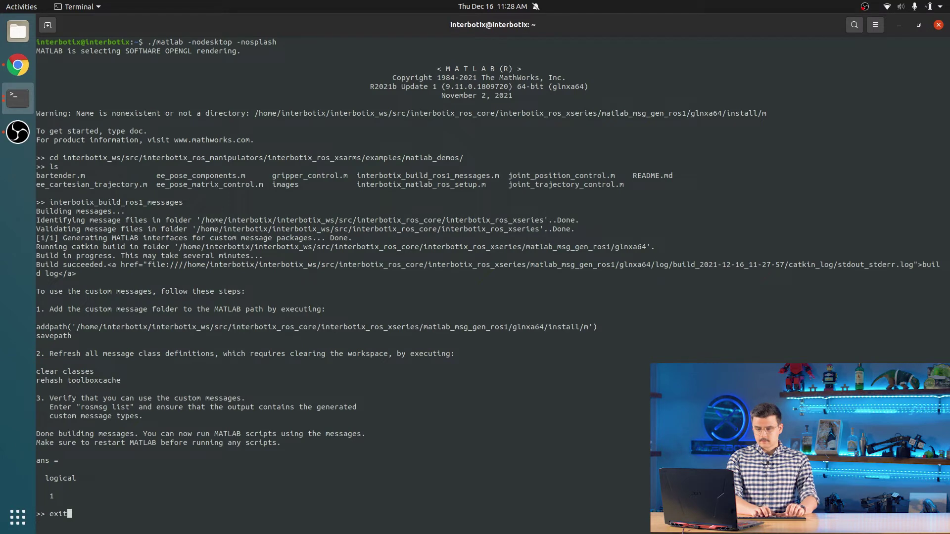
pyautogui.press('Return')
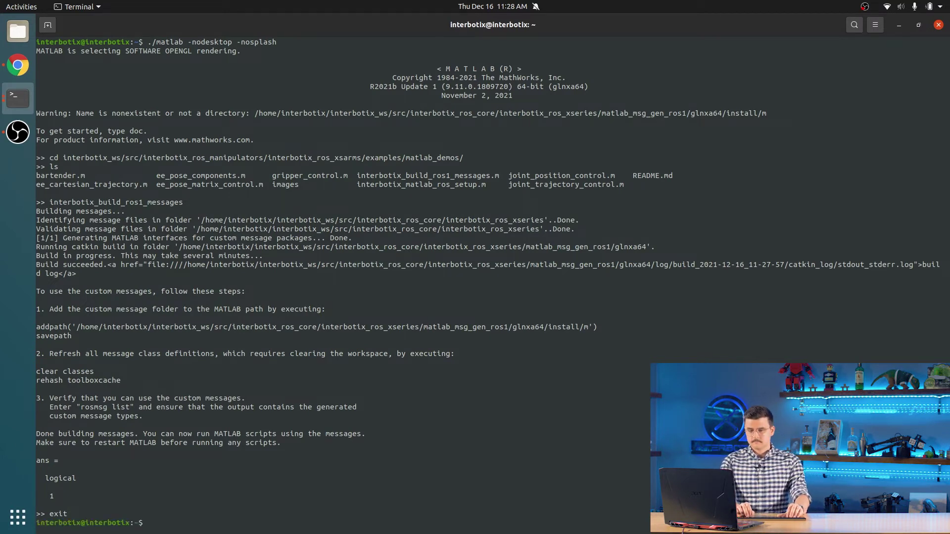
pyautogui.press('Up')
# Relaunch MATLAB and cd into matlab_demos using the pasted folder path.
pyautogui.press('Return')
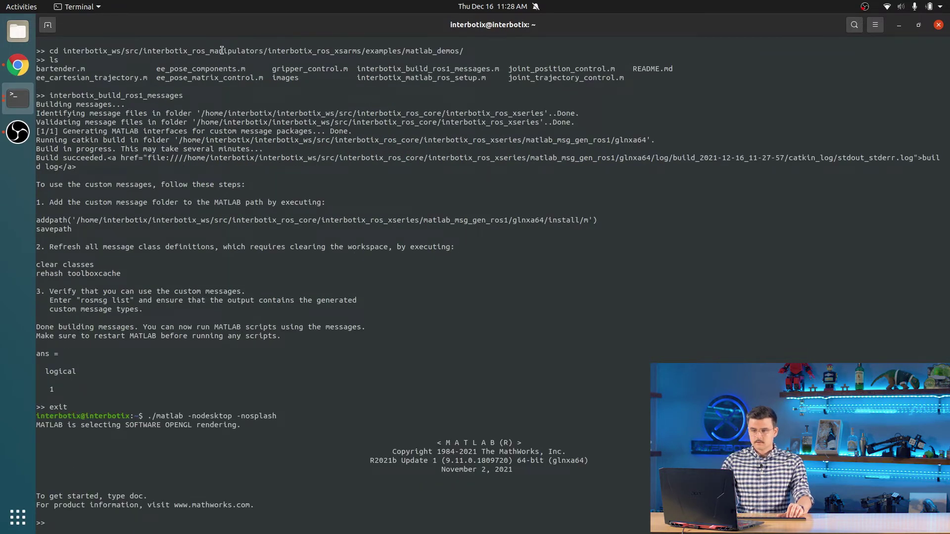
pyautogui.doubleClick(222, 50)
pyautogui.hotkey('ctrl', 'c')
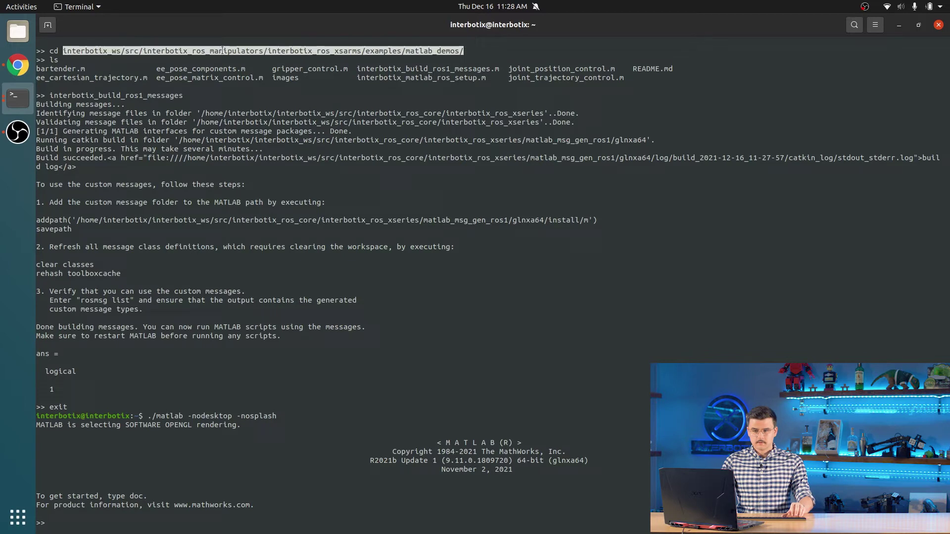
pyautogui.click(377, 281)
pyautogui.write('cd')
pyautogui.hotkey('ctrl', 'shift', 'v')
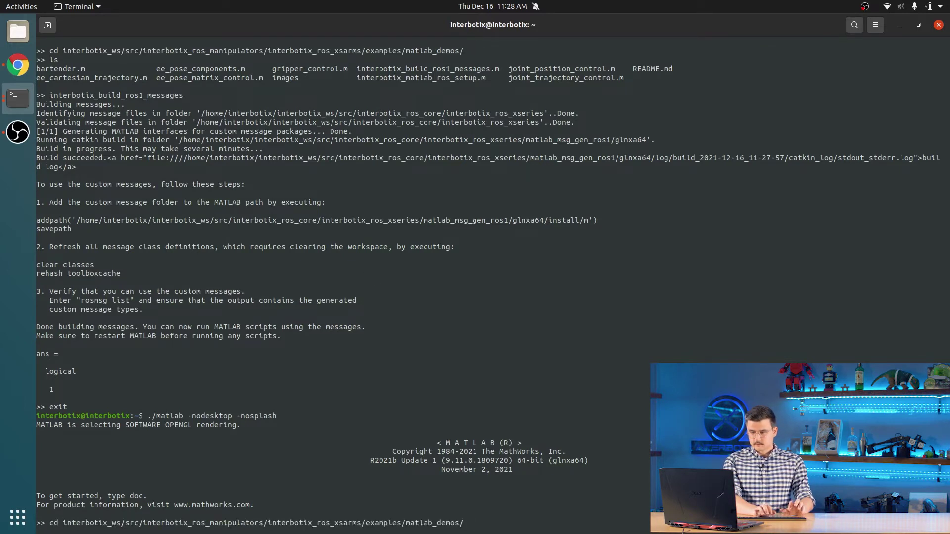
pyautogui.press('Return')
# Run interbotix_matlab_ros_setup to add the Interbotix modules and Python to the path.
pyautogui.write('interbotix_')
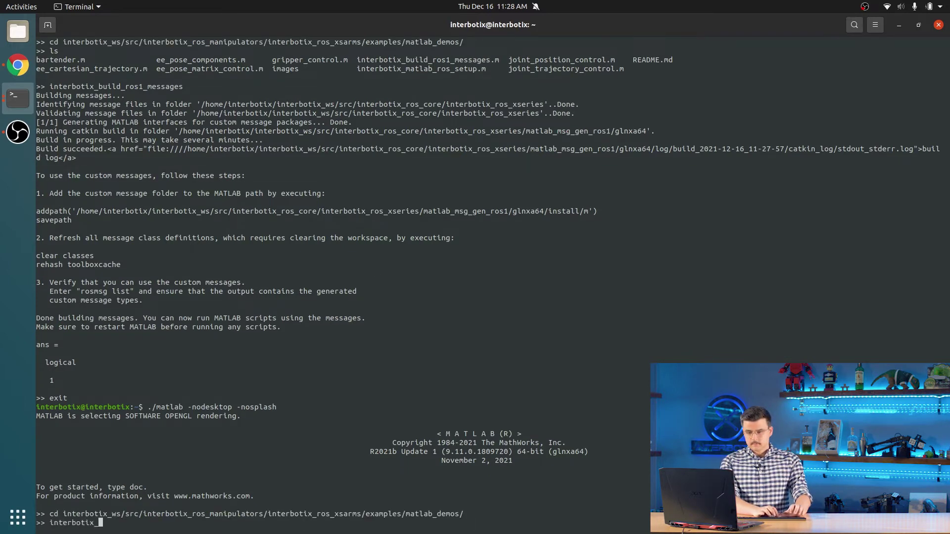
pyautogui.write('ma')
pyautogui.press('Tab')
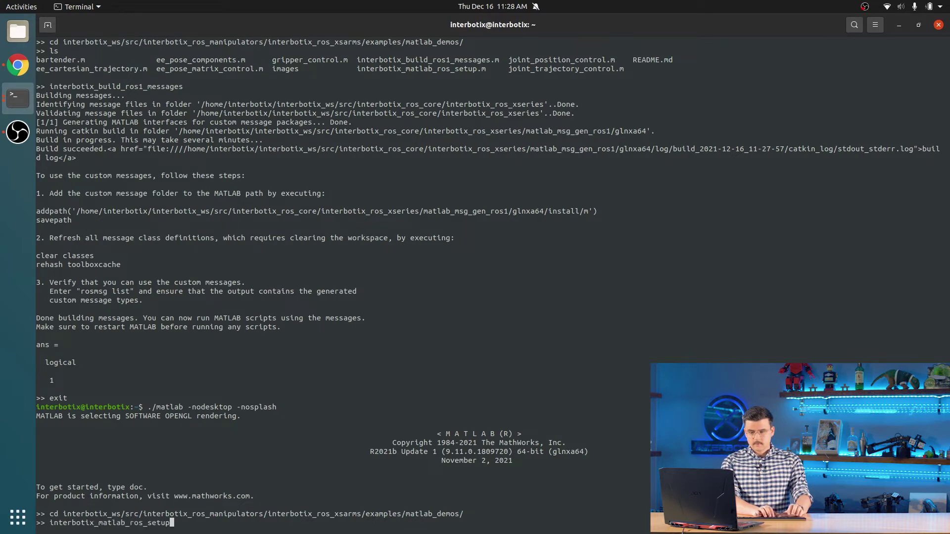
pyautogui.press('Return')
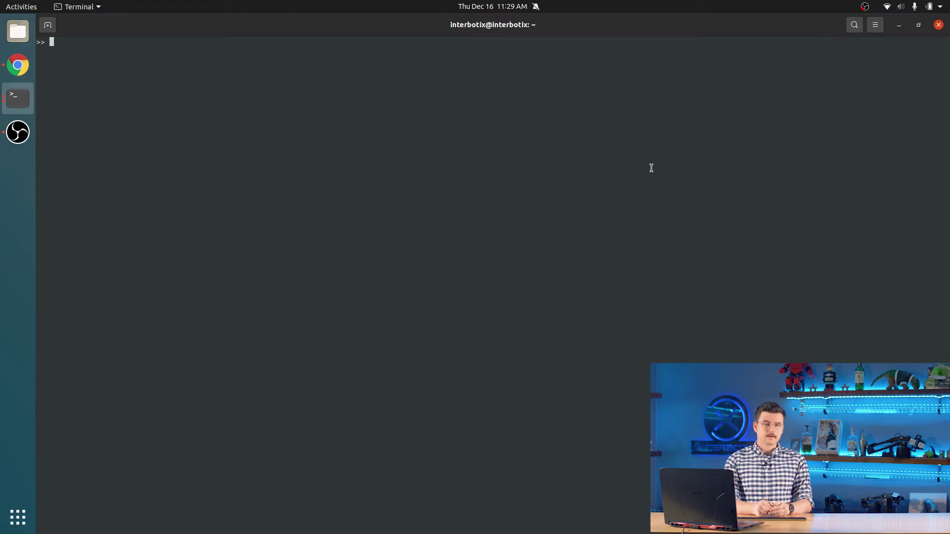
# In a new terminal, run roslaunch interbotix_xsarm_control xsarm_control.launch robot_model:=wx250s use_sim:=true.
pyautogui.hotkey('ctrl', 'alt', 't')
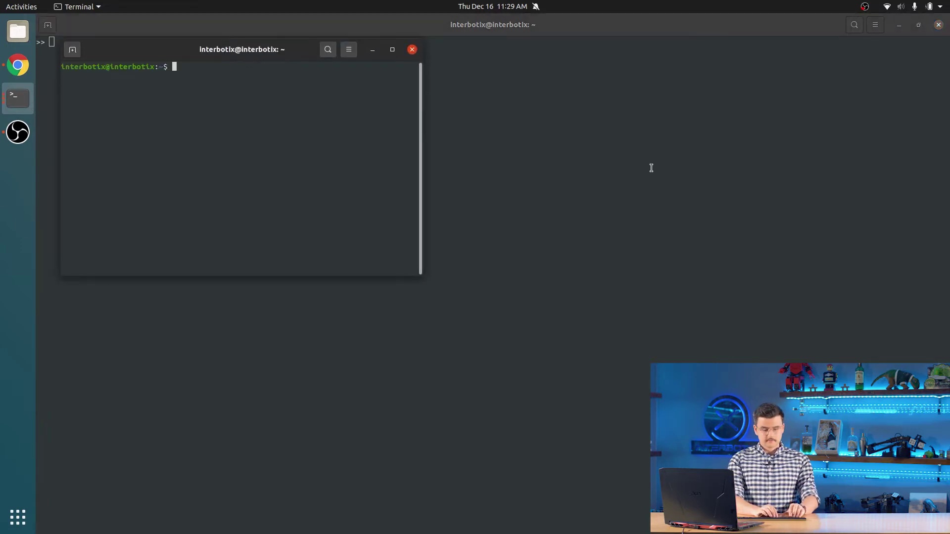
pyautogui.write('roslaunch')
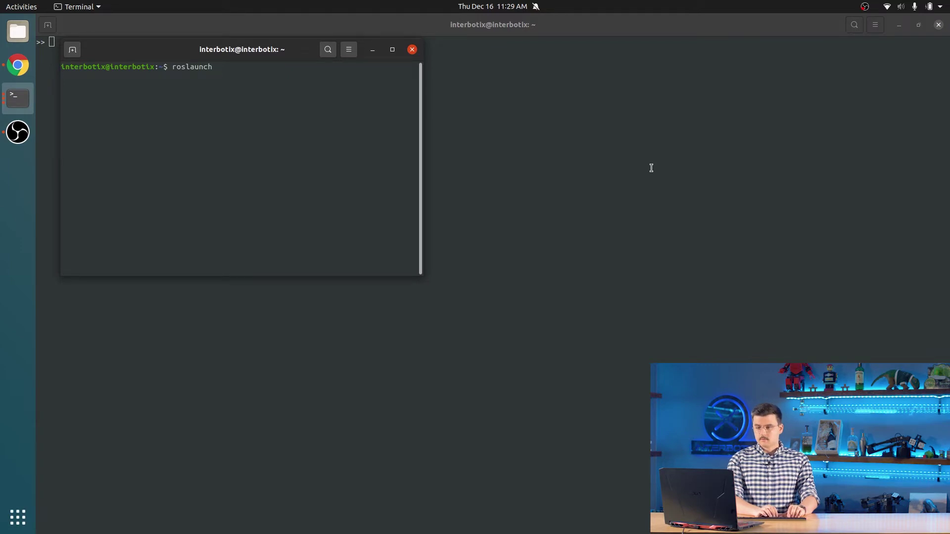
pyautogui.write(' inter')
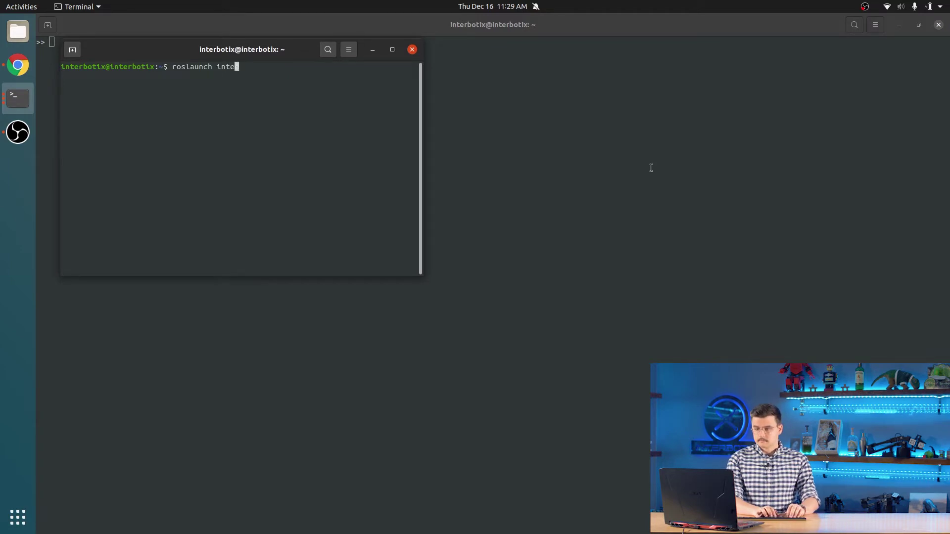
pyautogui.press('BackSpace')
pyautogui.press('BackSpace')
pyautogui.press('BackSpace')
pyautogui.press('BackSpace')
pyautogui.press('BackSpace')
pyautogui.press('BackSpace')
pyautogui.press('BackSpace')
pyautogui.press('BackSpace')
pyautogui.press('BackSpace')
pyautogui.press('BackSpace')
pyautogui.press('BackSpace')
pyautogui.press('BackSpace')
pyautogui.press('BackSpace')
pyautogui.press('BackSpace')
pyautogui.write('roslaunch ')
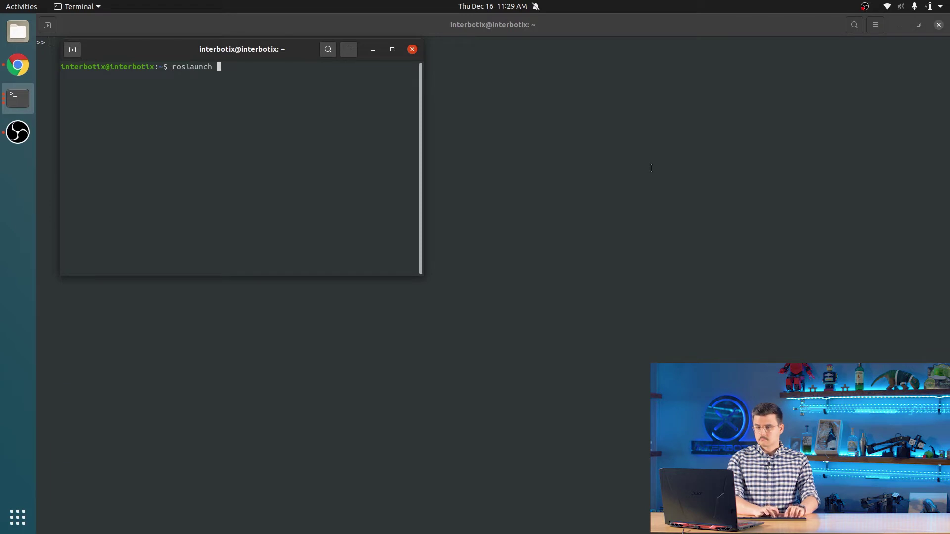
pyautogui.write('interbotix_xsarm_control xs')
pyautogui.press('Tab')
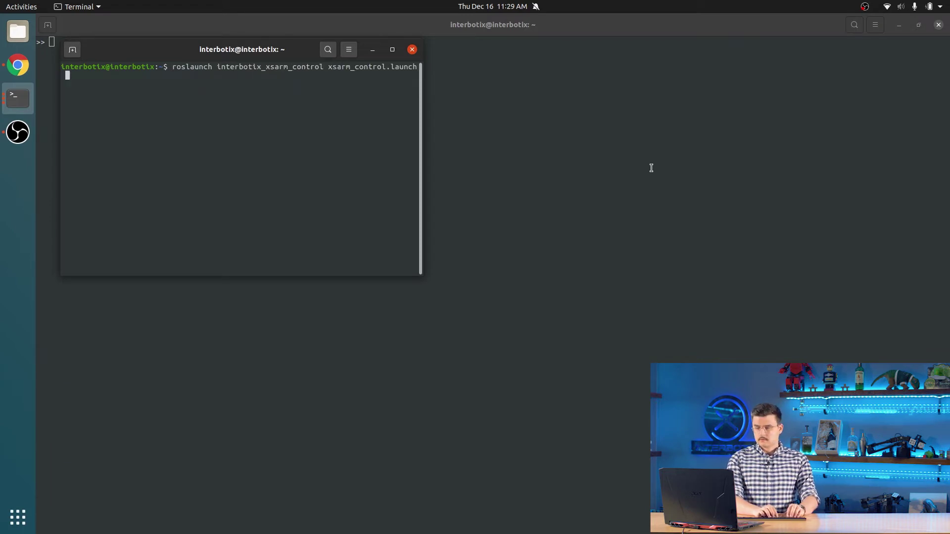
pyautogui.write('robot')
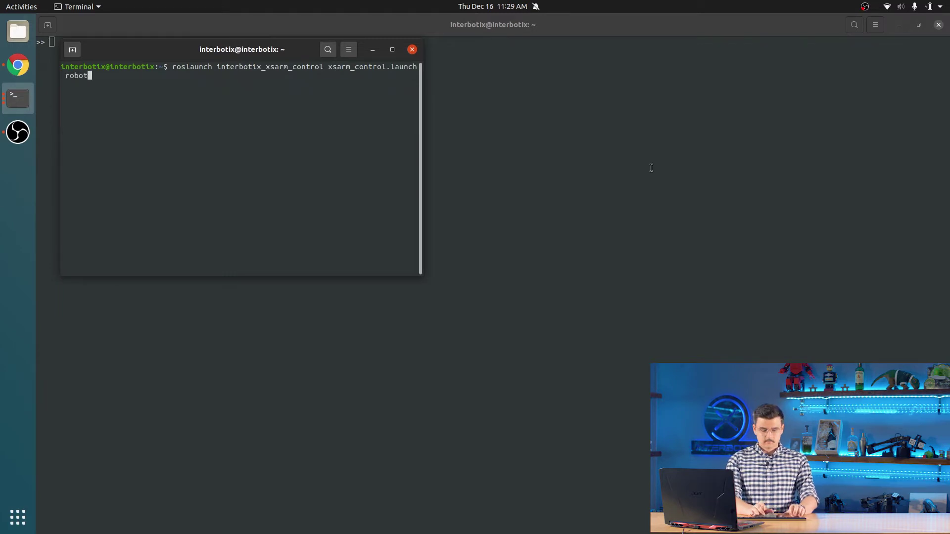
pyautogui.write('_model')
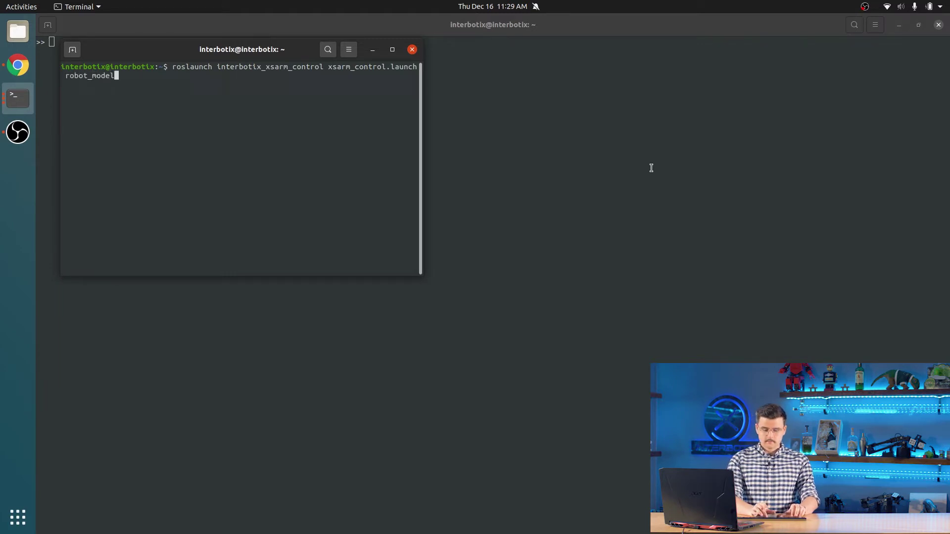
pyautogui.write(':=wx')
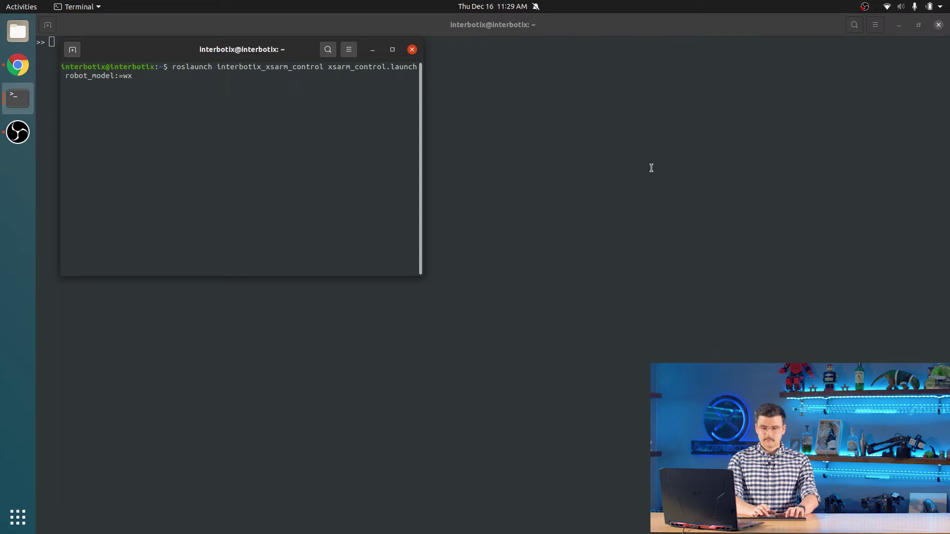
pyautogui.write('250s use')
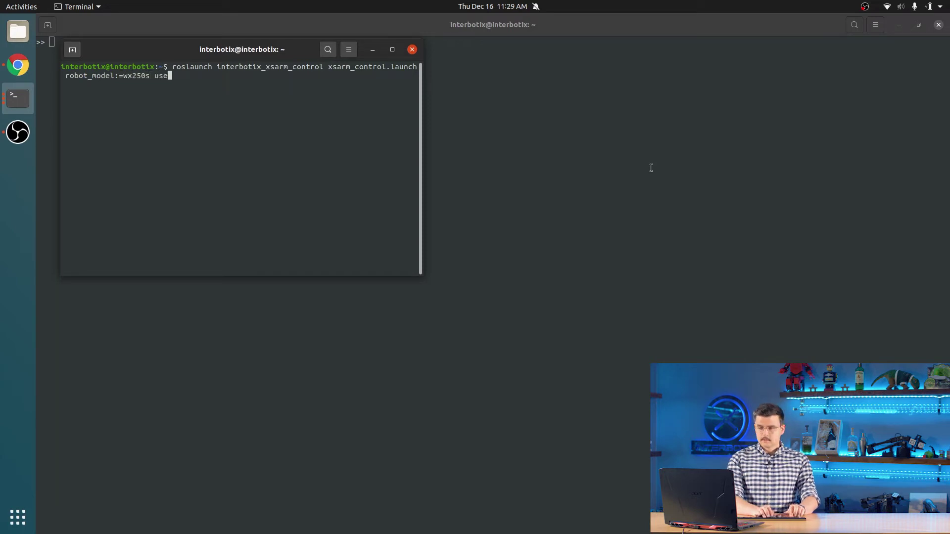
pyautogui.write('_sim:=')
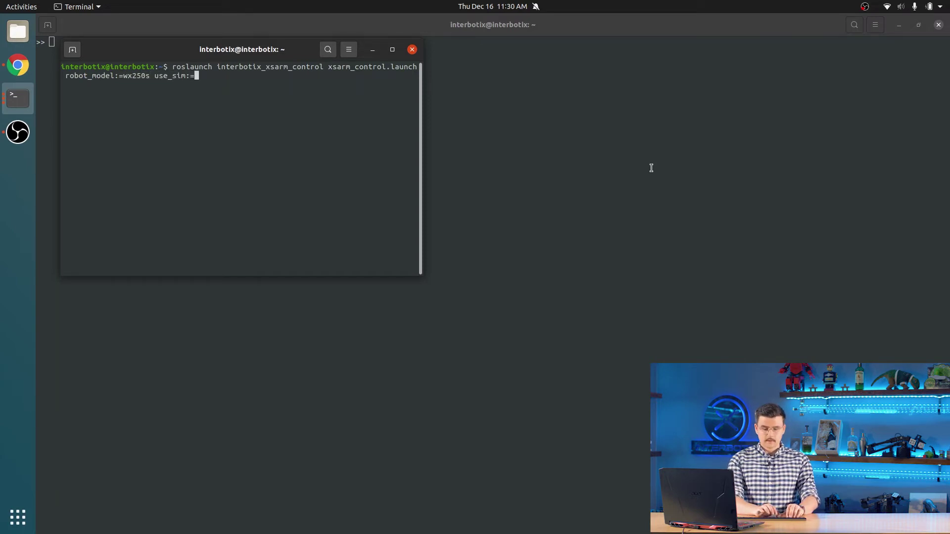
pyautogui.write('true')
pyautogui.press('Return')
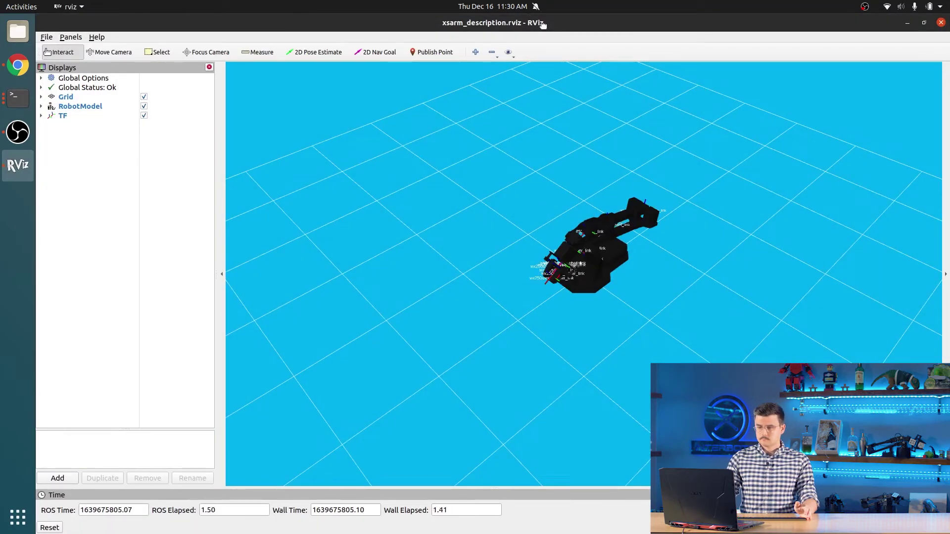
# Move RViz left with its displays panel hidden and place the MATLAB terminal beside it.
pyautogui.moveTo(537, 60); pyautogui.dragTo(1, 198)
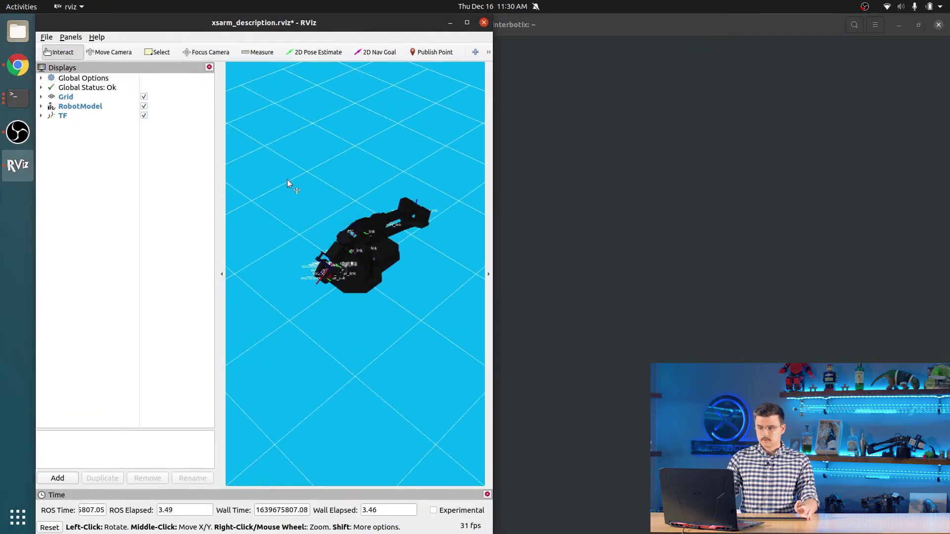
pyautogui.click(222, 274)
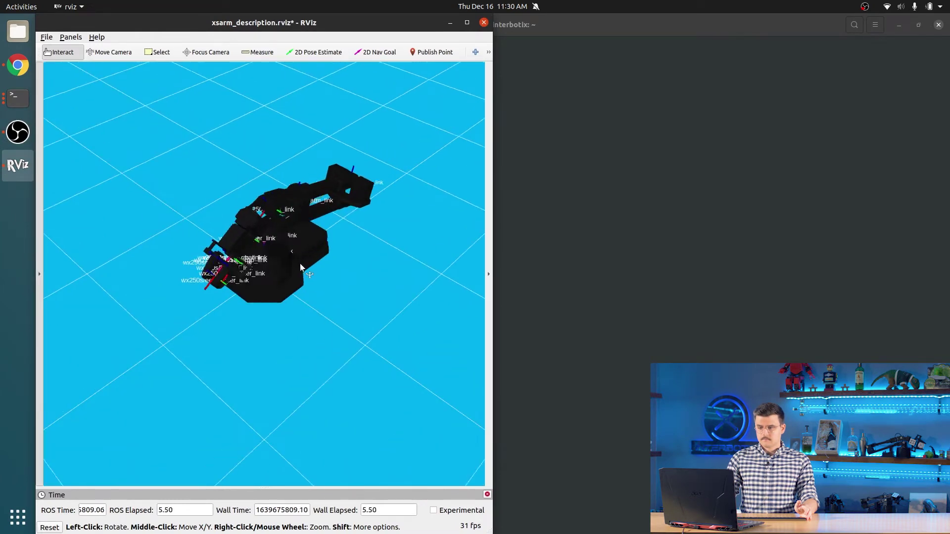
pyautogui.click(18, 100)
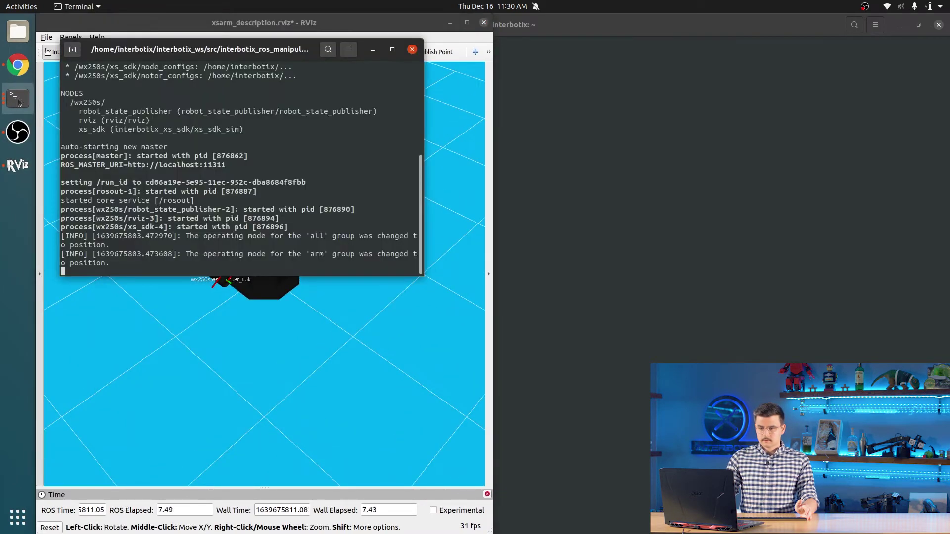
pyautogui.click(19, 103)
pyautogui.click(97, 82)
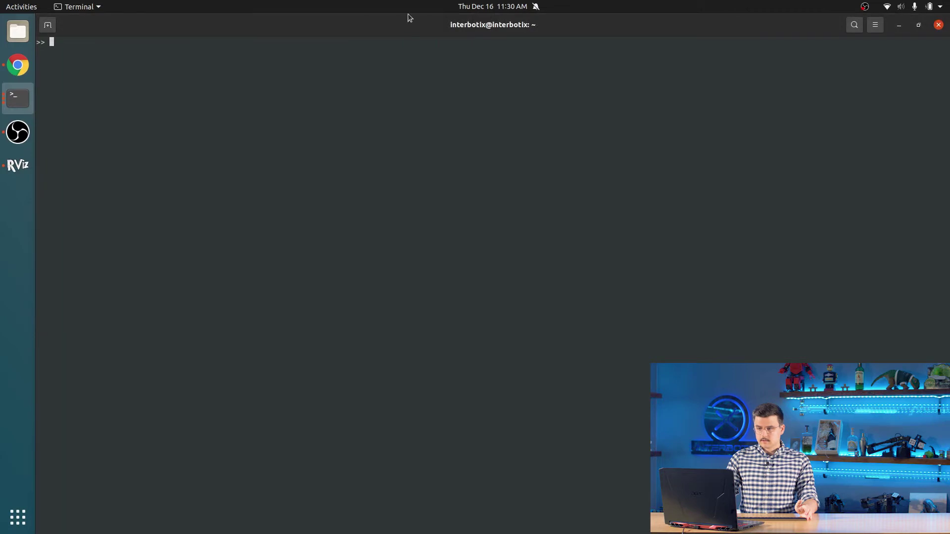
pyautogui.moveTo(410, 19); pyautogui.dragTo(948, 114)
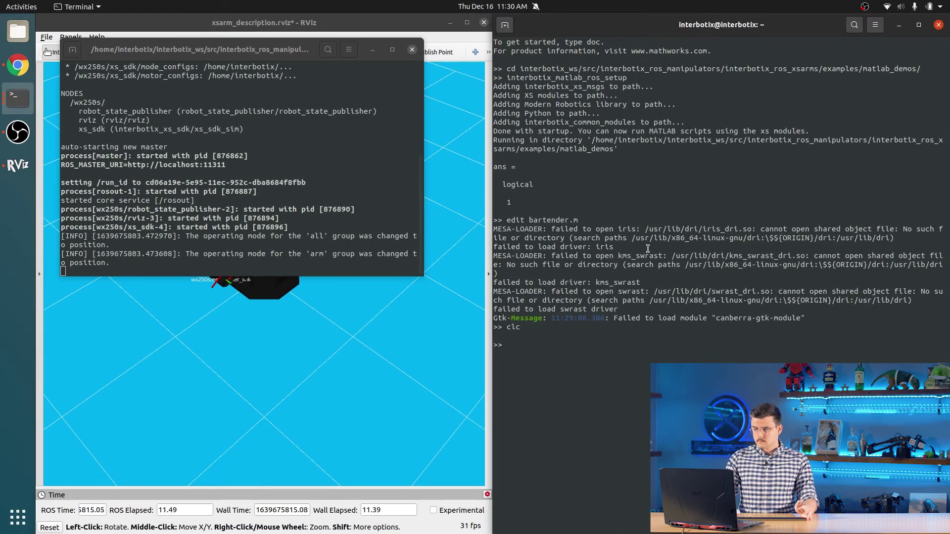
# Run bartender at the MATLAB >> prompt and bring RViz forward to watch the wx250s arm.
pyautogui.write('bartender')
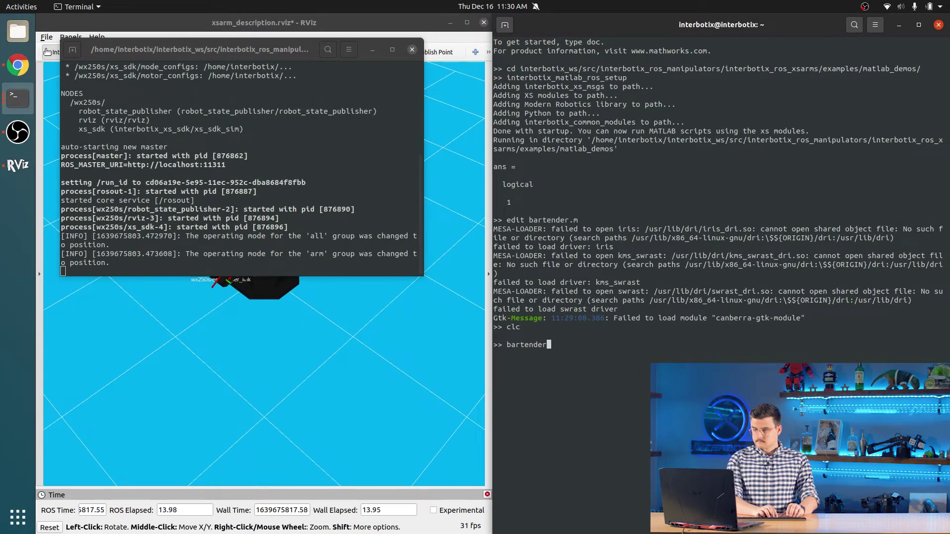
pyautogui.press('Return')
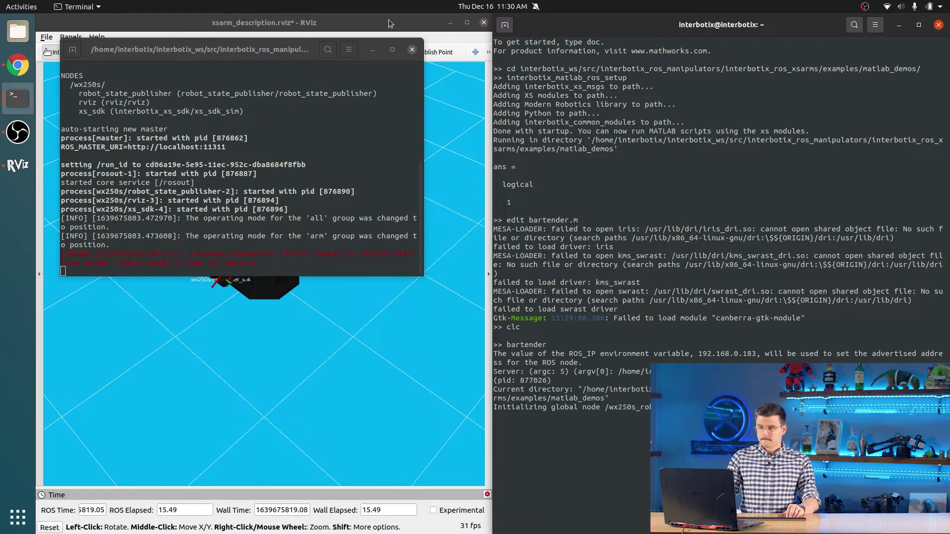
pyautogui.click(391, 25)
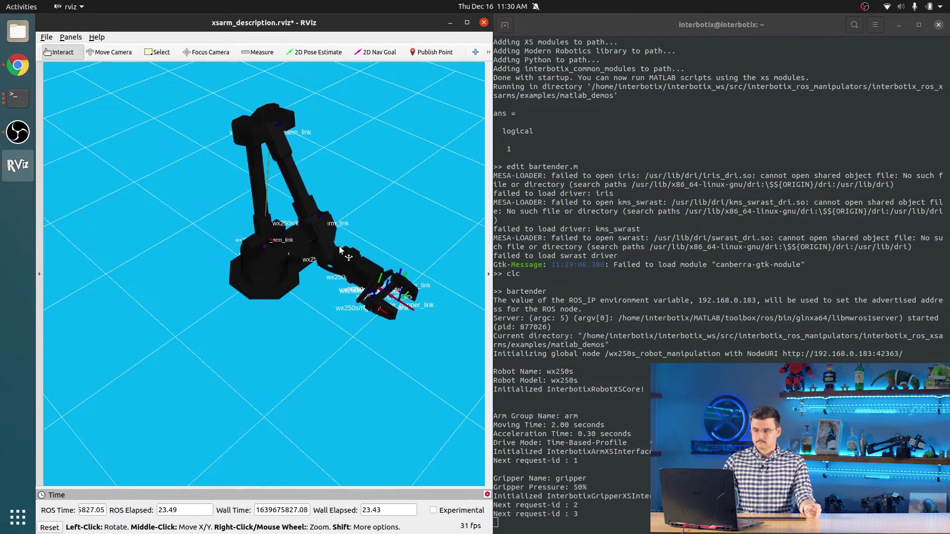
# Snap Chrome to the right half beside RViz and browse the open GitHub tabs.
pyautogui.click(18, 65)
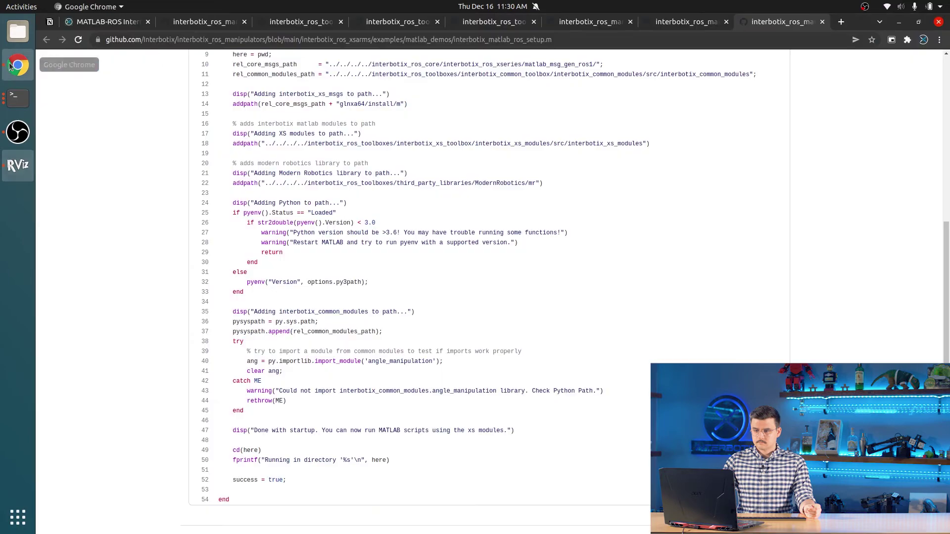
pyautogui.click(918, 22)
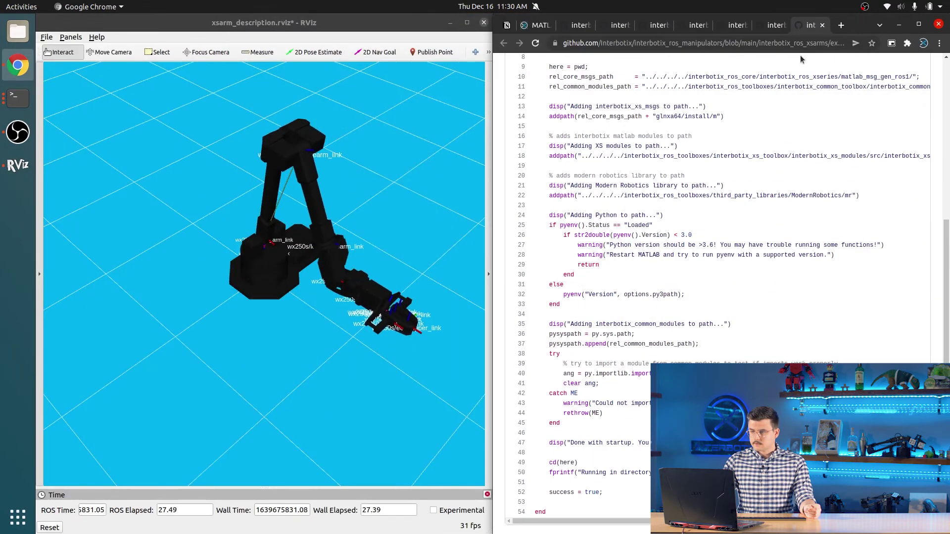
pyautogui.click(694, 25)
pyautogui.click(659, 26)
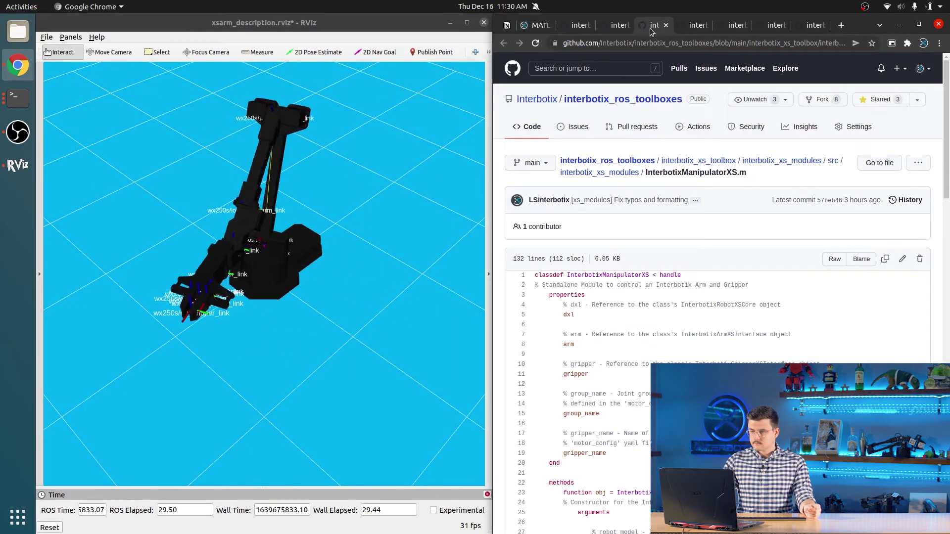
pyautogui.click(616, 25)
pyautogui.click(581, 25)
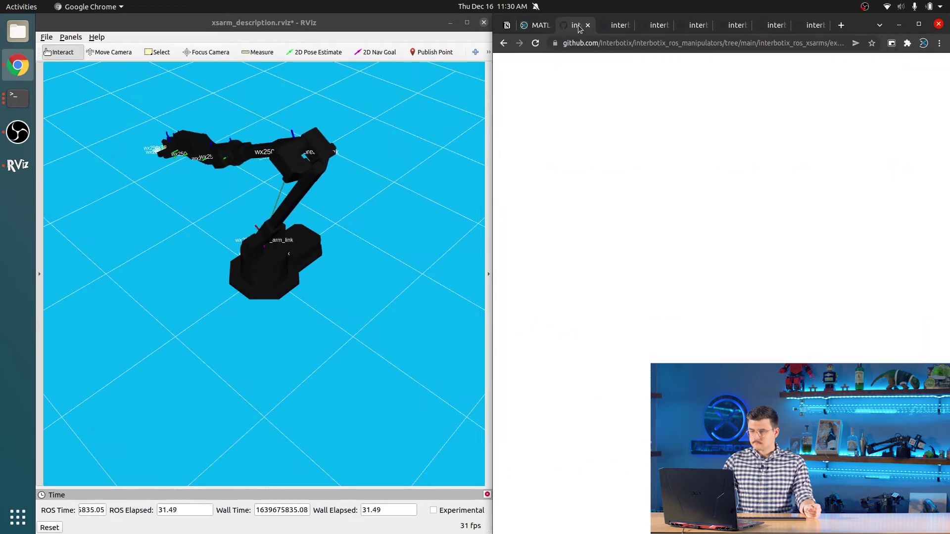
# Open bartender.m from the matlab_demos listing in a new tab.
pyautogui.scroll(6, 645, 211)
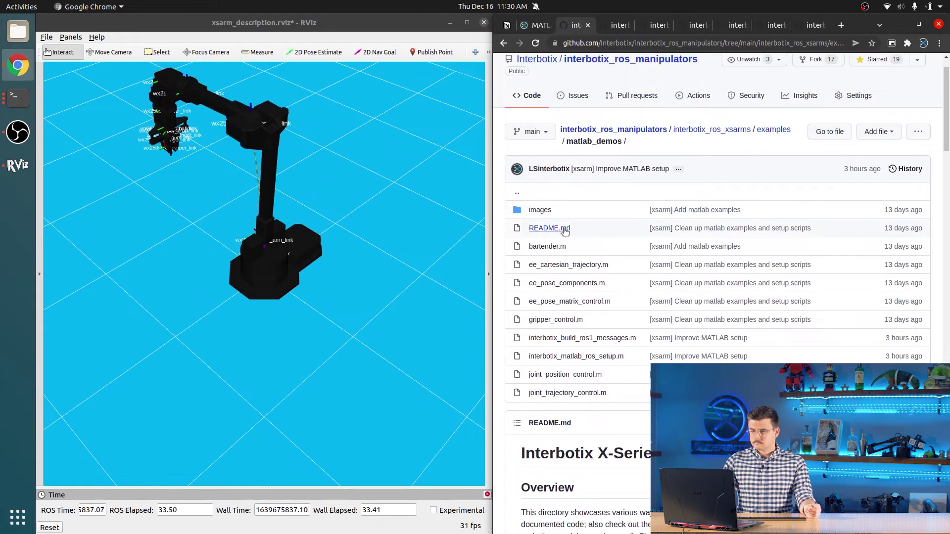
pyautogui.middleClick(614, 57)
pyautogui.click(610, 24)
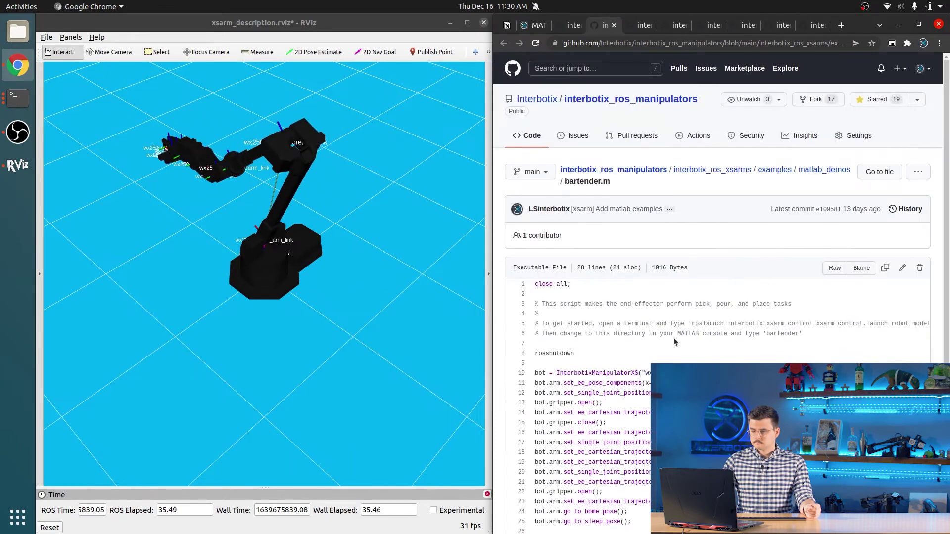
# Walk through bartender.m, highlighting close all, rosshutdown, InterbotixManipulatorXS and the bot variable.
pyautogui.scroll(-2, 673, 338)
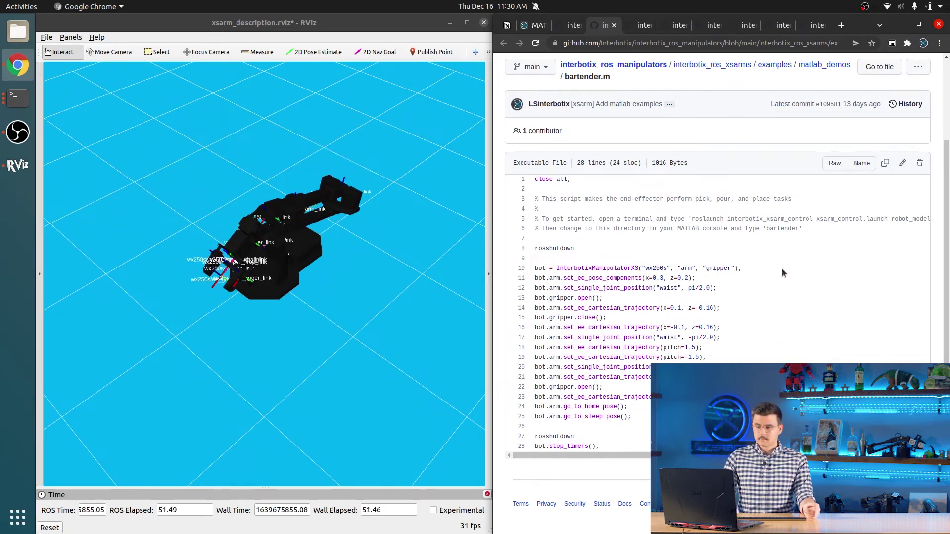
pyautogui.scroll(-1, 783, 273)
pyautogui.moveTo(535, 156); pyautogui.dragTo(555, 156)
pyautogui.click(554, 155)
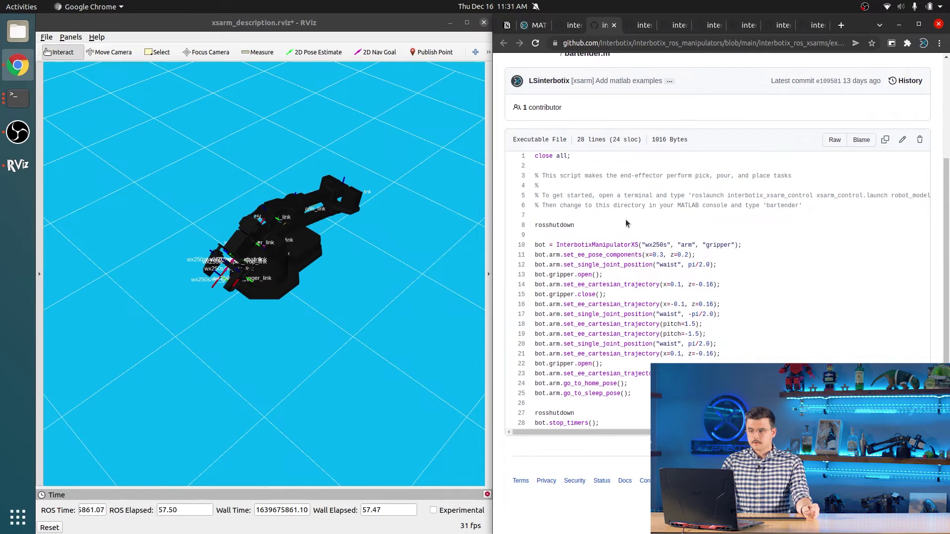
pyautogui.doubleClick(551, 225)
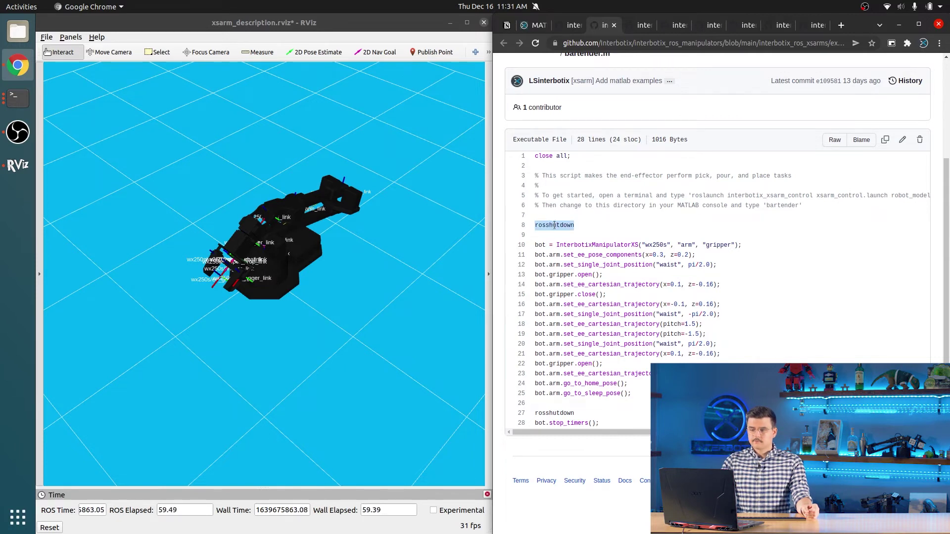
pyautogui.click(584, 224)
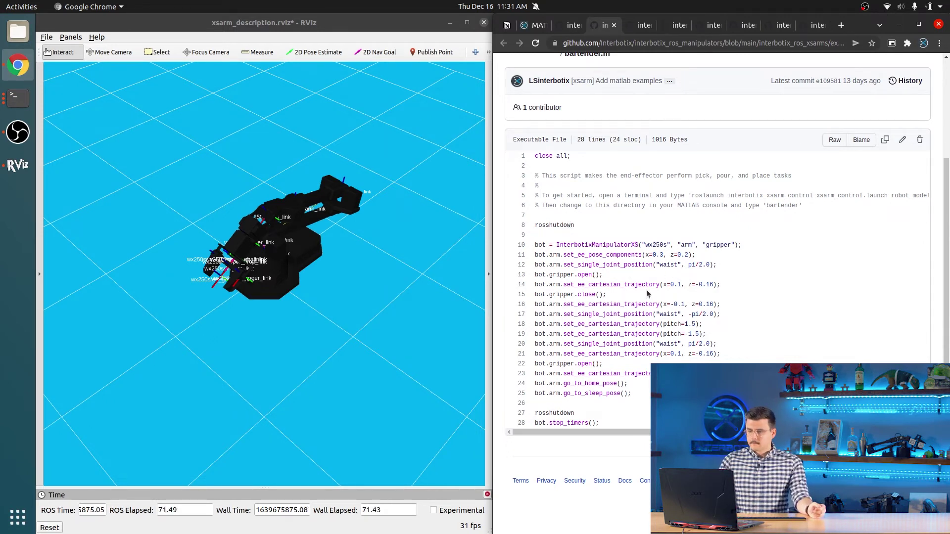
pyautogui.doubleClick(605, 246)
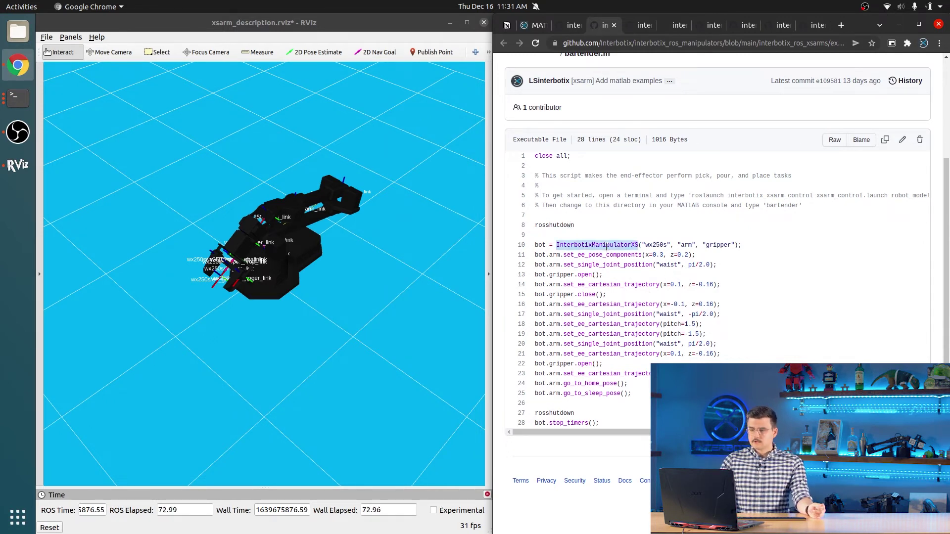
pyautogui.doubleClick(541, 245)
pyautogui.click(579, 244)
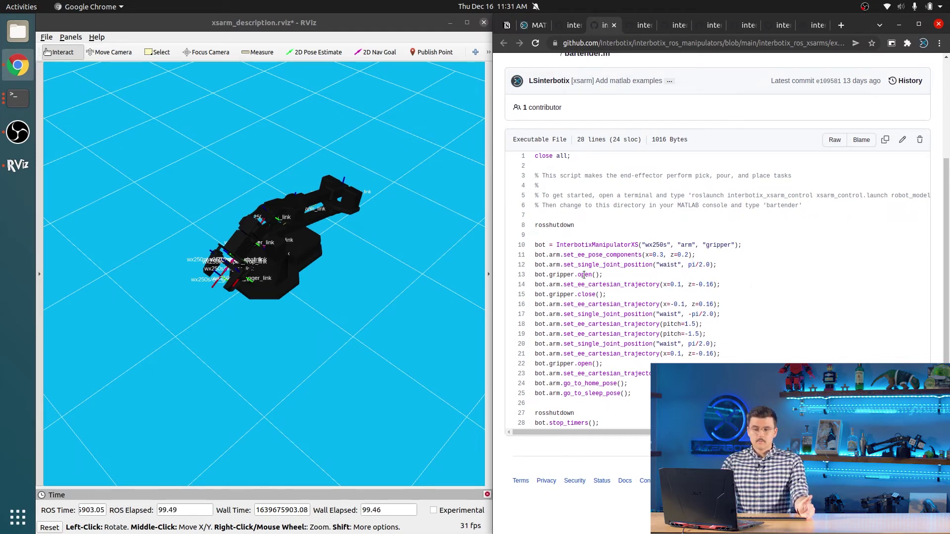
pyautogui.click(18, 98)
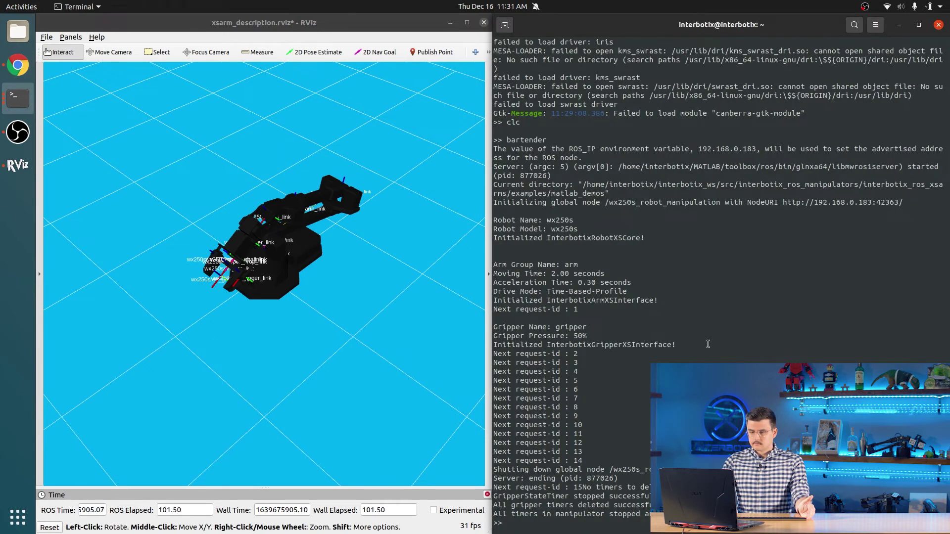
# Rerun bartender in MATLAB and minimize the terminal to reveal the bartender.m code.
pyautogui.write('bartender')
pyautogui.press('Return')
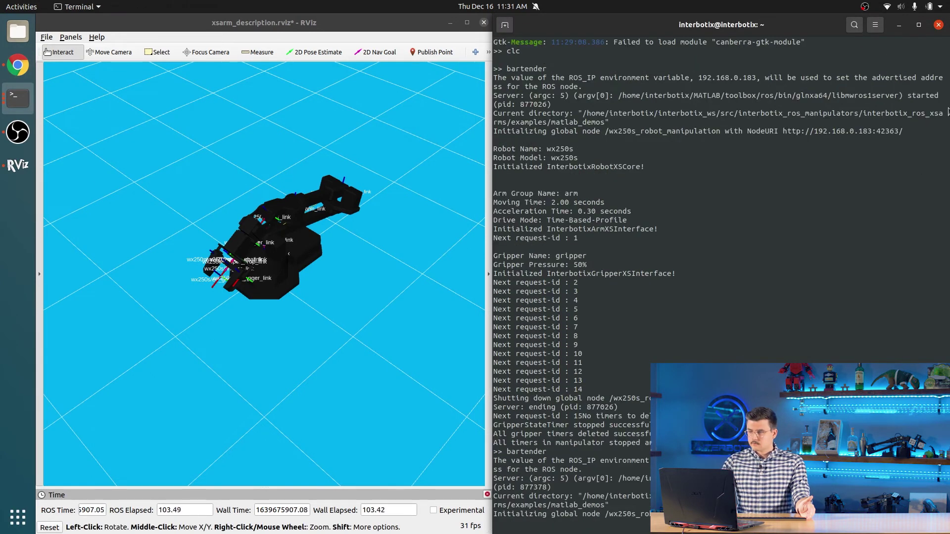
pyautogui.click(899, 26)
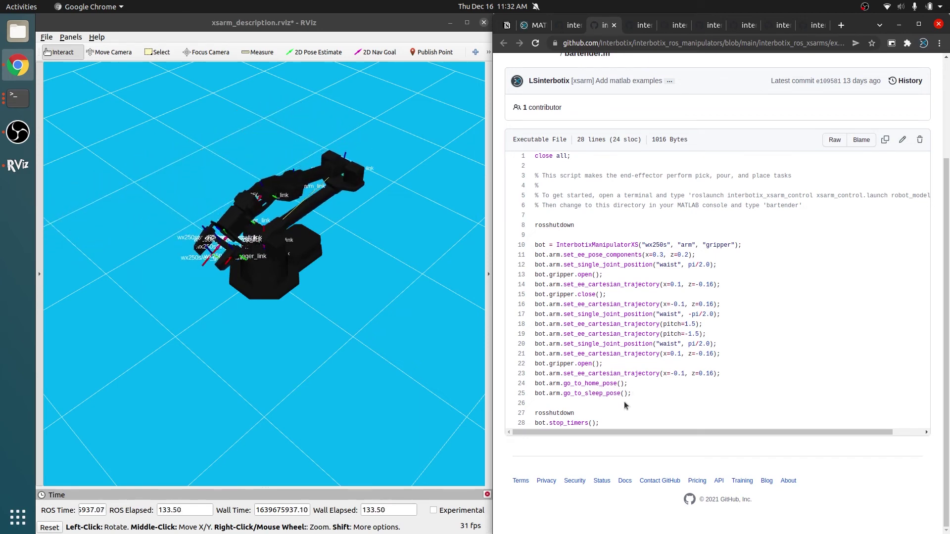
# Highlight rosshutdown and bot.stop_timers() on lines 27–28 of bartender.m, then return to the terminal.
pyautogui.doubleClick(565, 413)
pyautogui.click(591, 411)
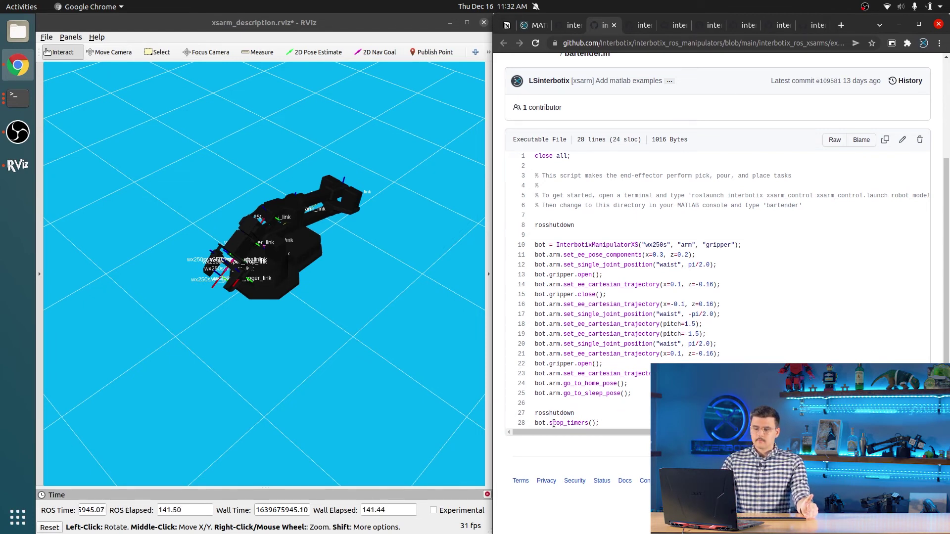
pyautogui.doubleClick(555, 424)
pyautogui.tripleClick(555, 424)
pyautogui.click(607, 406)
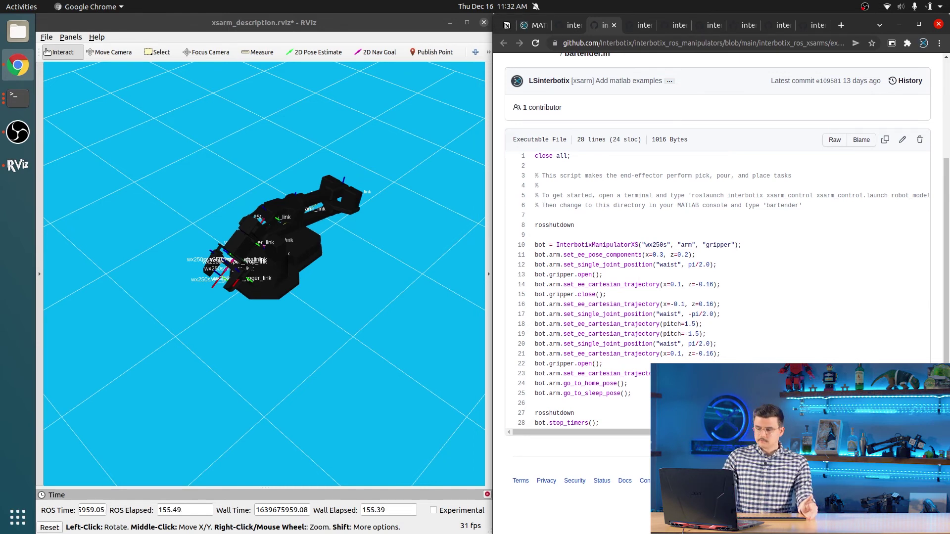
pyautogui.moveTo(550, 424); pyautogui.dragTo(601, 425)
pyautogui.click(571, 424)
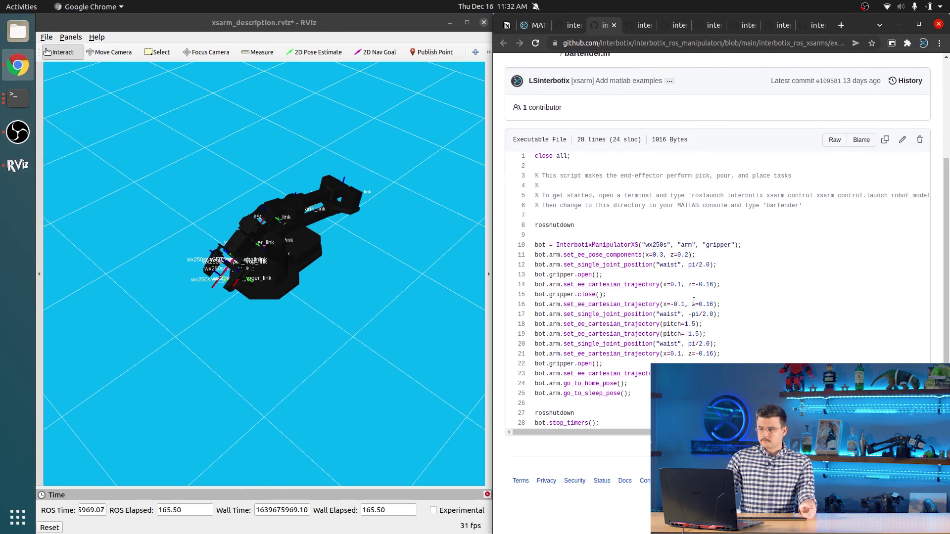
pyautogui.click(18, 98)
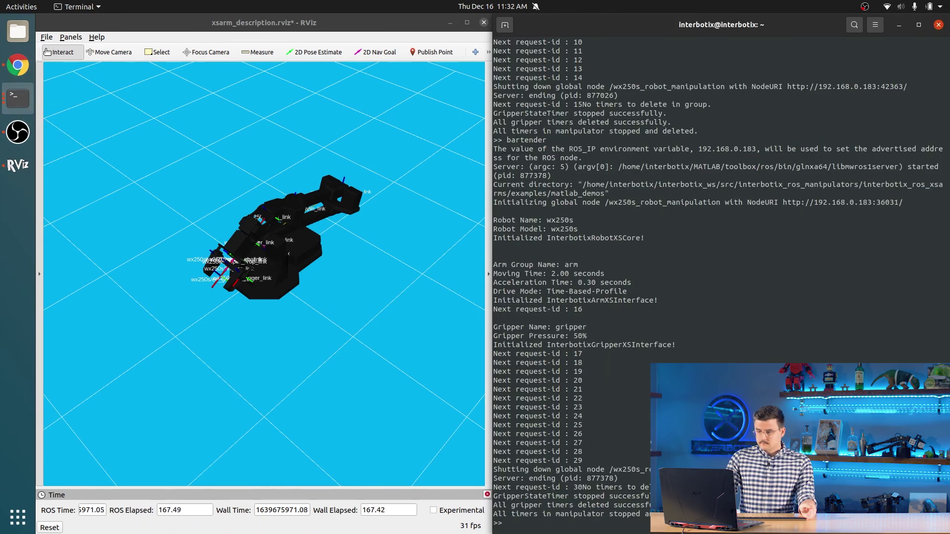